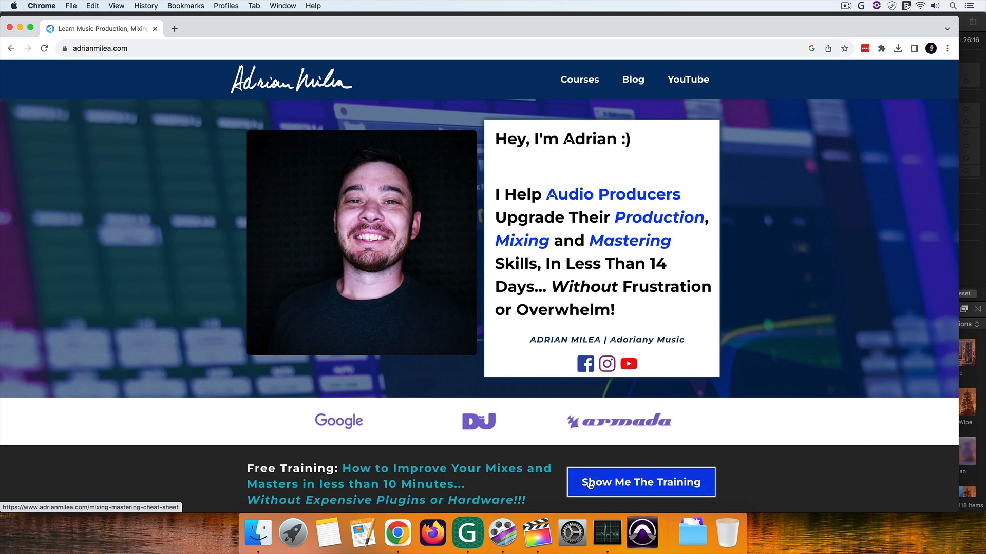
- Open the free training offer, and read the overview and main features on the Weiss DS1-MK3 product page
left_click(619, 486)
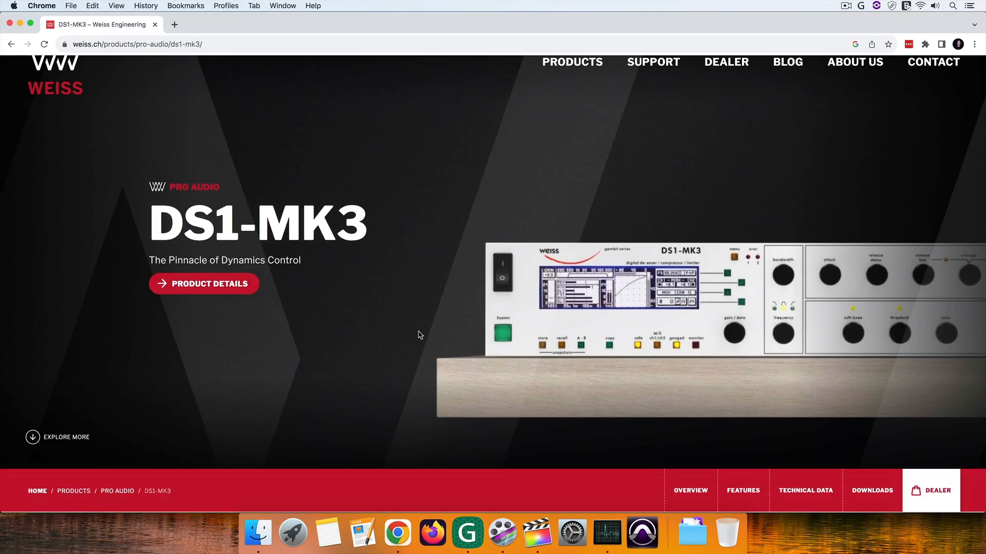
scroll(418, 335, "down", 10)
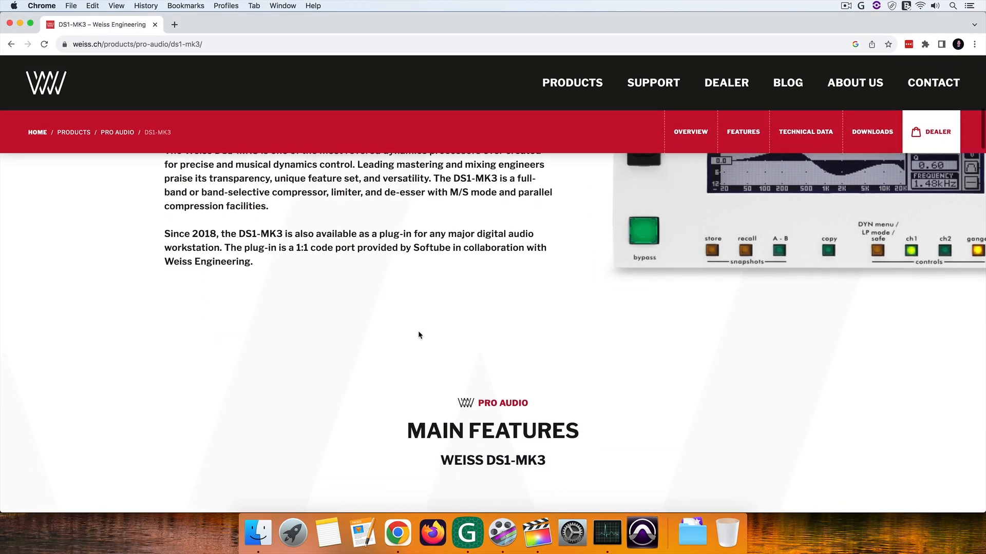
scroll(417, 334, "down", 15)
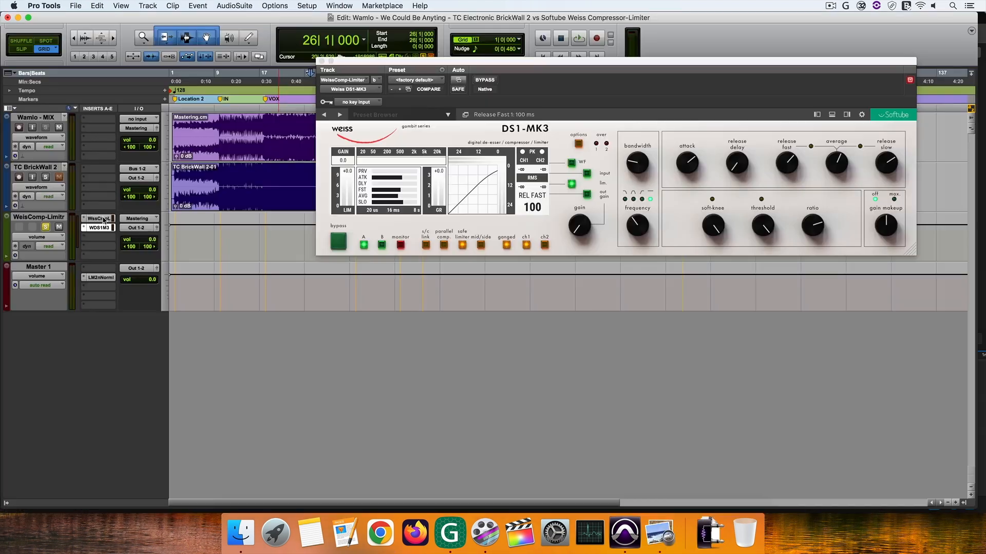
- In Pro Tools, open the Weiss Compressor/Limiter on the WeisComp-Limitr track and remove the DS1-MK3 from insert B
left_click(98, 218)
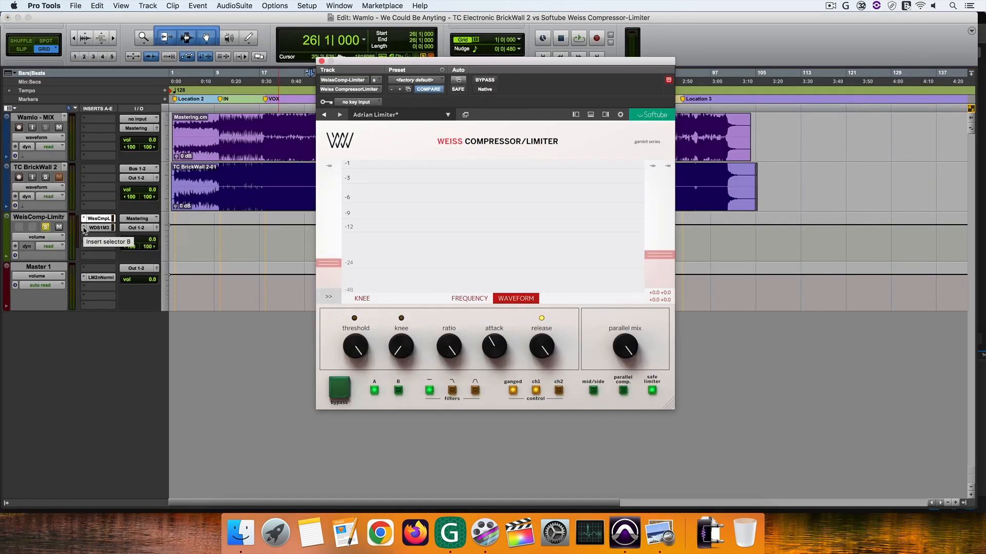
left_click(84, 231)
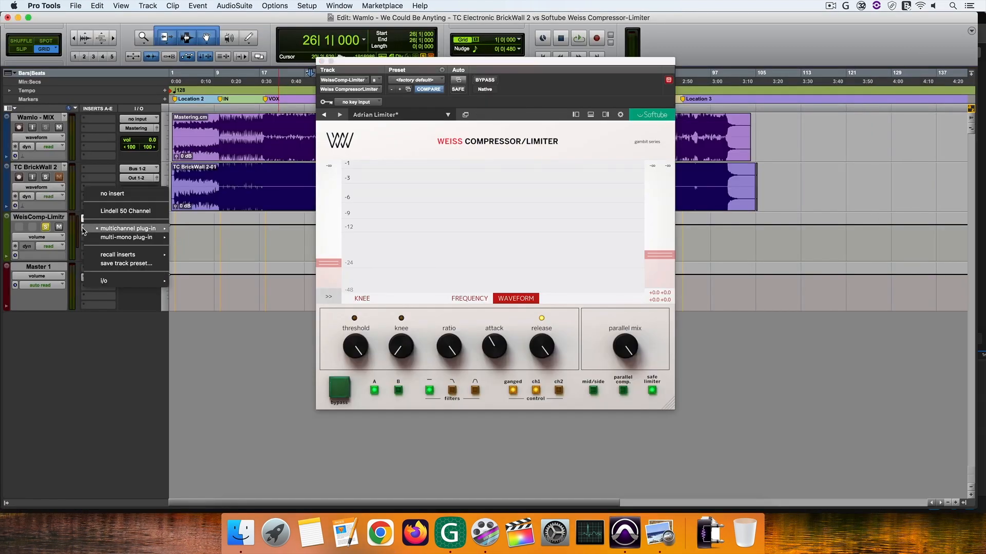
left_click(102, 196)
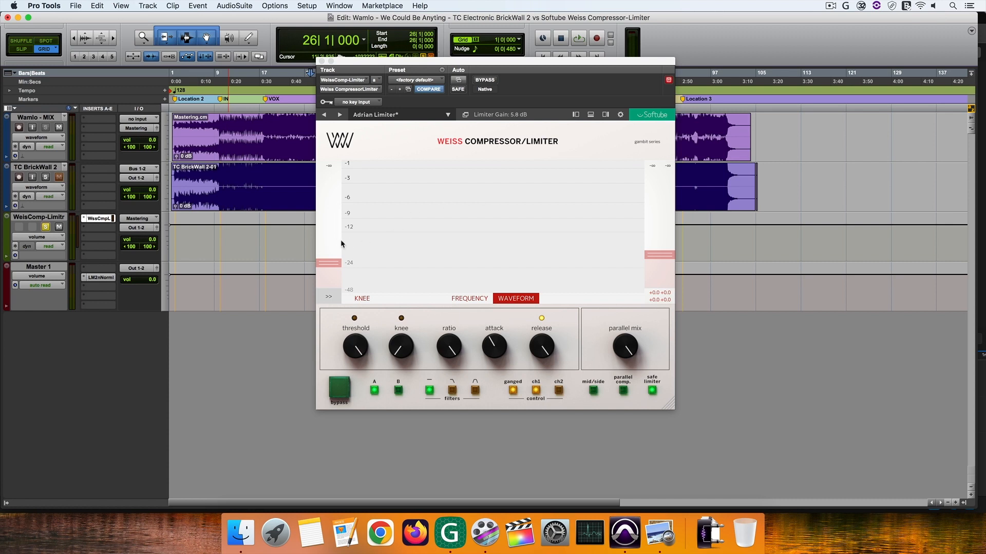
- Inspect the limiter gain and output gain faders, and compare setting slots B and A, ending on A
mouse_move(331, 244)
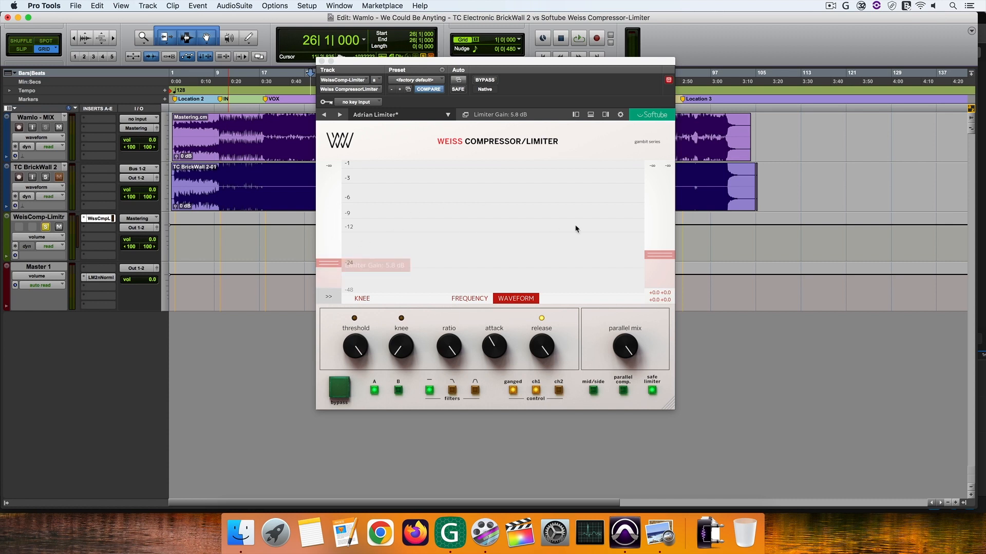
mouse_move(653, 230)
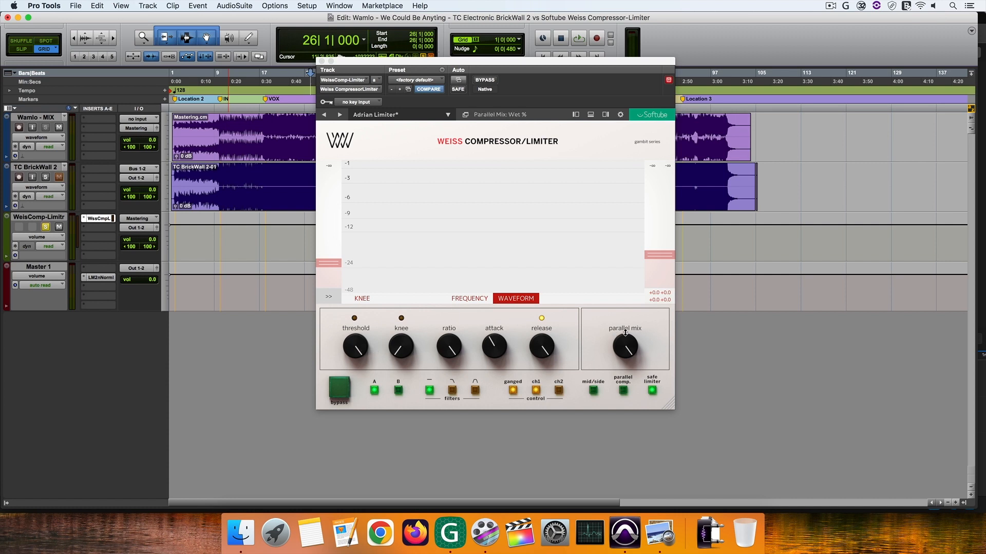
left_click(397, 391)
left_click(375, 392)
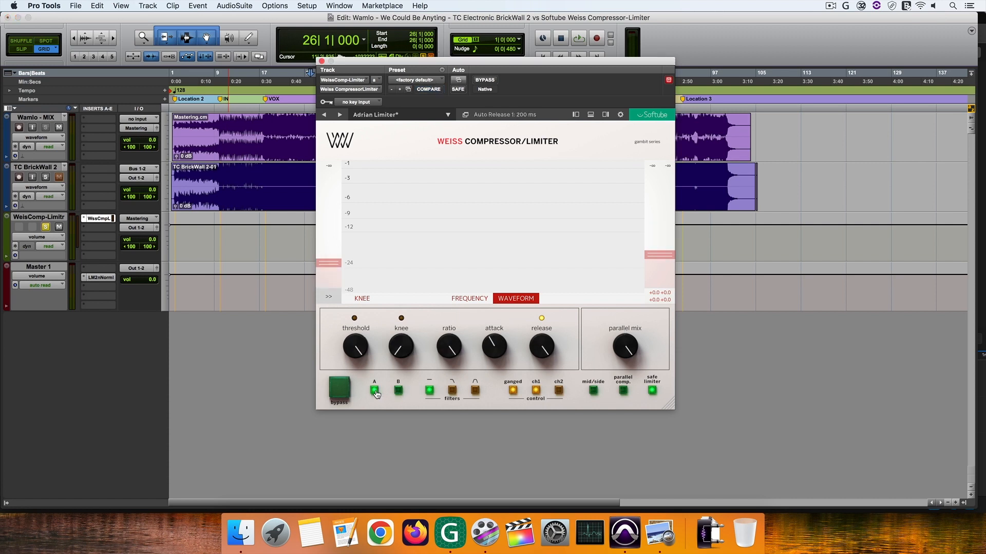
- Try the two alternative filter types, including band-pass, and return to the full-band filter
left_click(451, 391)
left_click(475, 391)
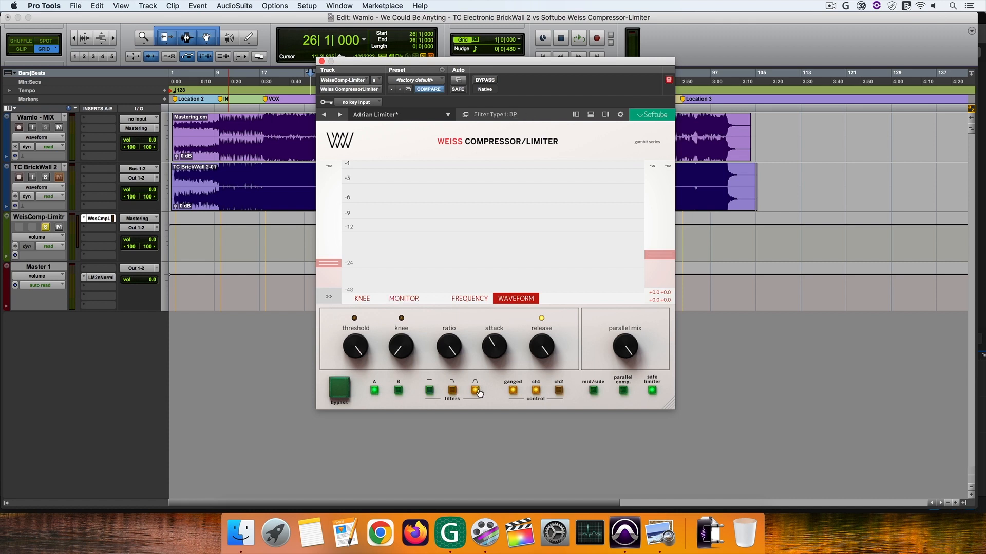
left_click(428, 391)
- Try the ganged, mid/side and bypass switches of the limiter, returning each to its original state
left_click(513, 391)
left_click(513, 392)
left_click(513, 392)
left_click(593, 391)
left_click(594, 391)
left_click(343, 392)
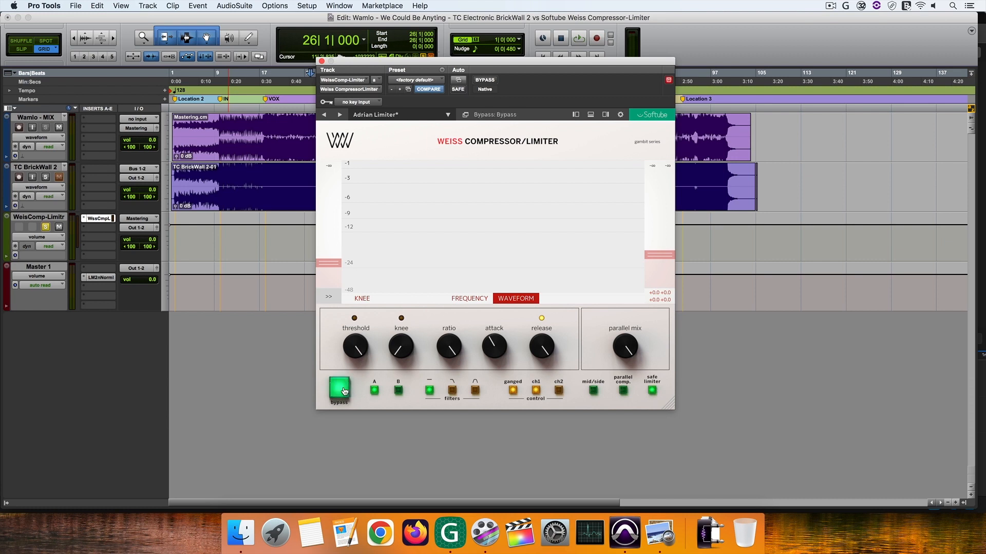
left_click(343, 392)
- Review the limiter's expert parameters and safety limiter modes, and hide them again
left_click(329, 298)
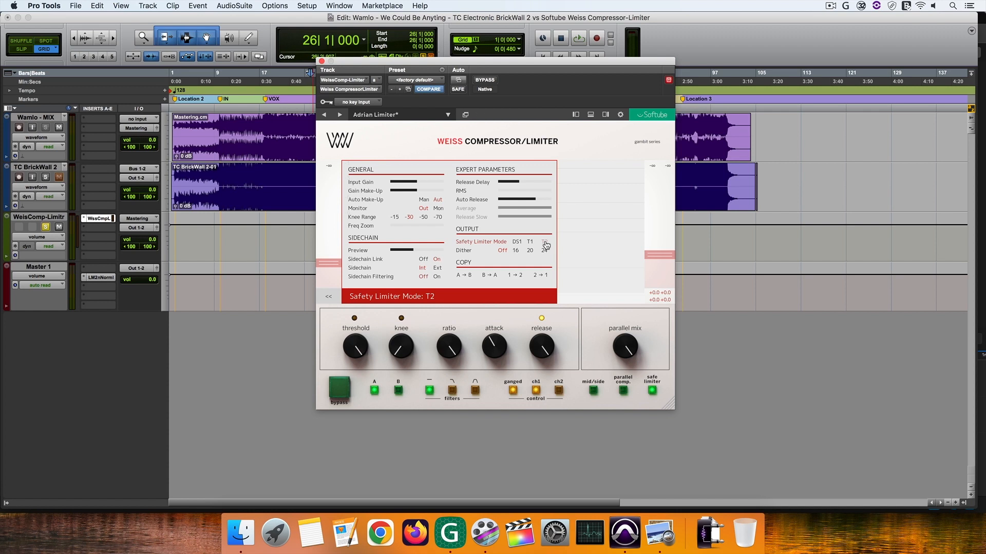
left_click(329, 295)
- Play the song and lower the limiter's threshold to -9.0 dB while checking the gain reduction meter
key("space")
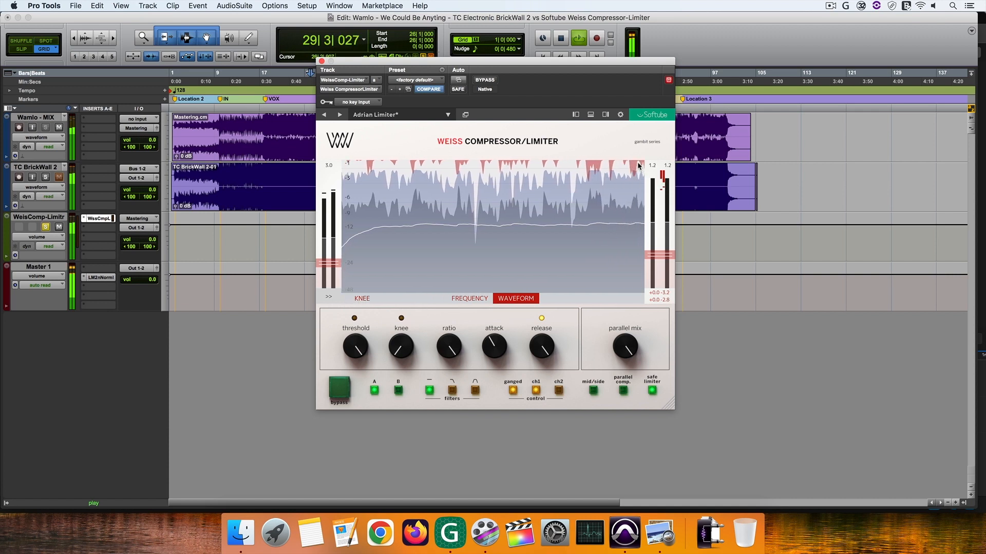
mouse_move(661, 173)
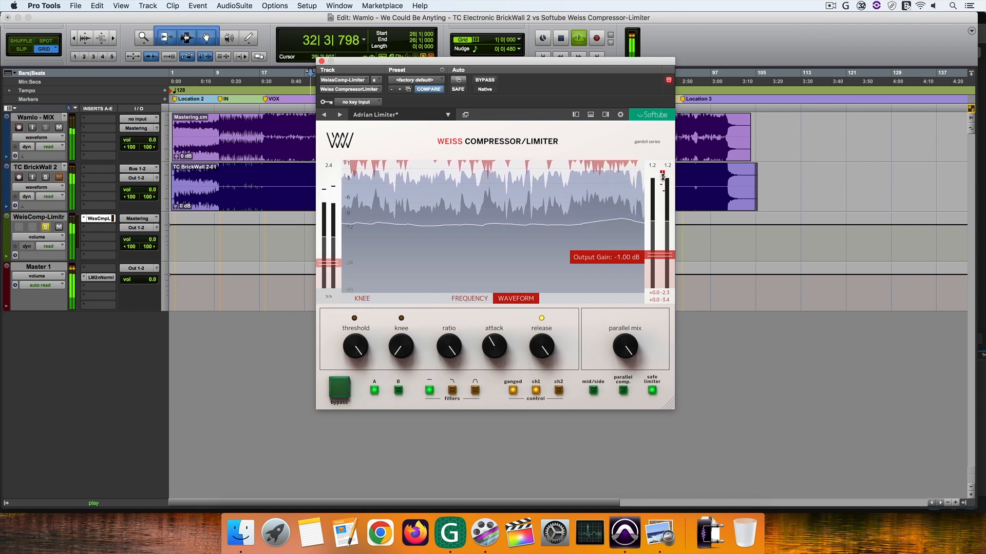
mouse_move(355, 345)
left_click_drag(356, 345, 356, 365)
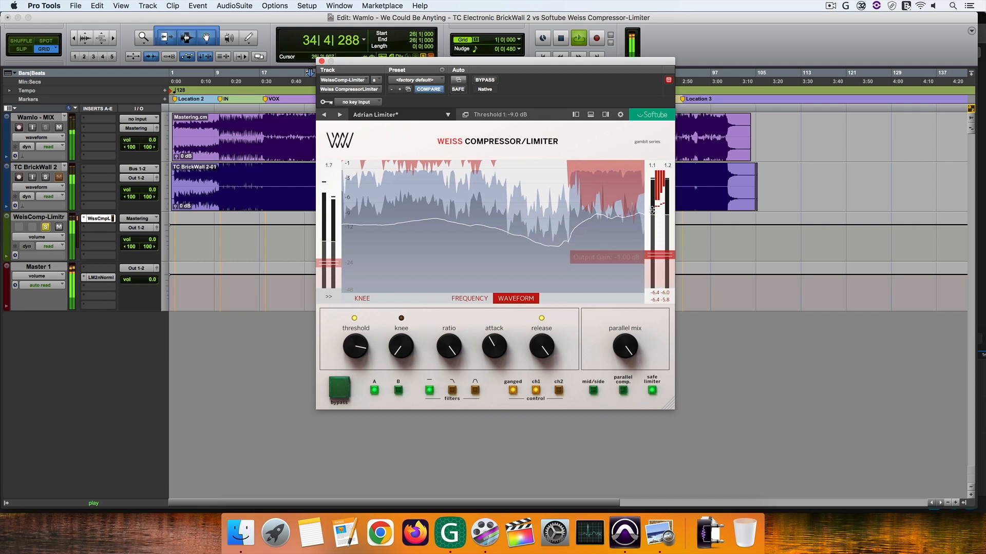
mouse_move(657, 197)
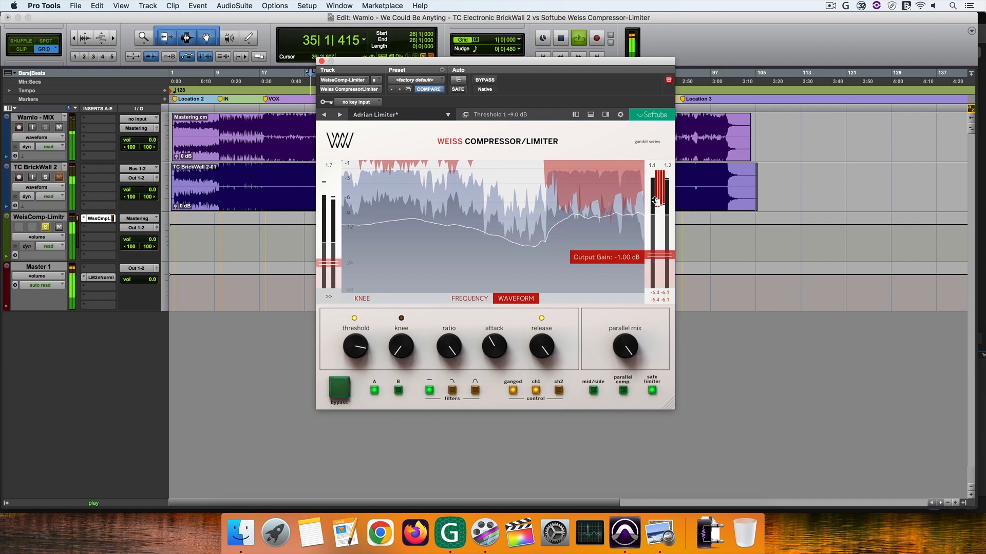
- Switch the limiter display to Frequency with the knee curve shown, and reset the threshold to 0.0 dB
left_click(469, 298)
left_click(534, 217, "alt")
left_click_drag(533, 217, 533, 195)
left_click(533, 194, "alt")
left_click(360, 298)
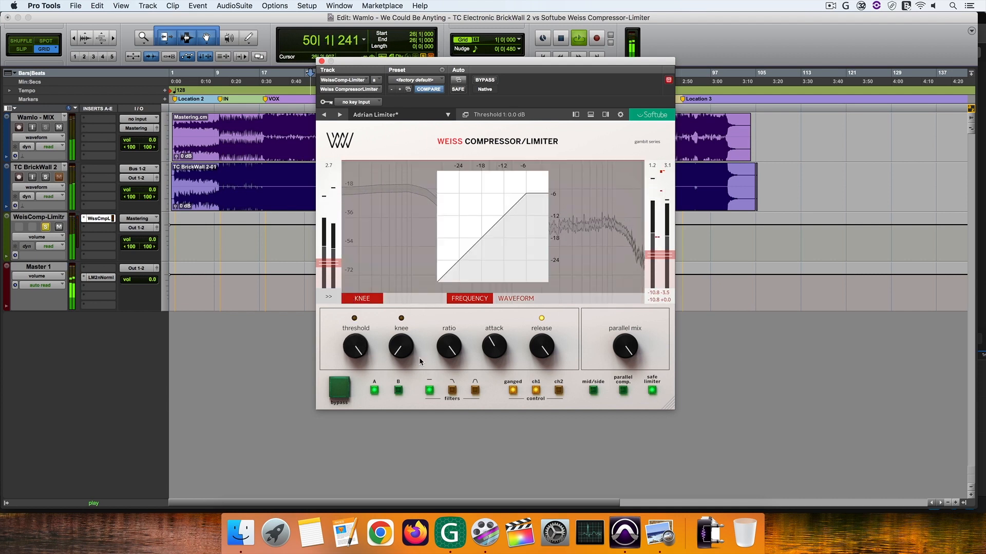
left_click_drag(410, 241, 442, 366)
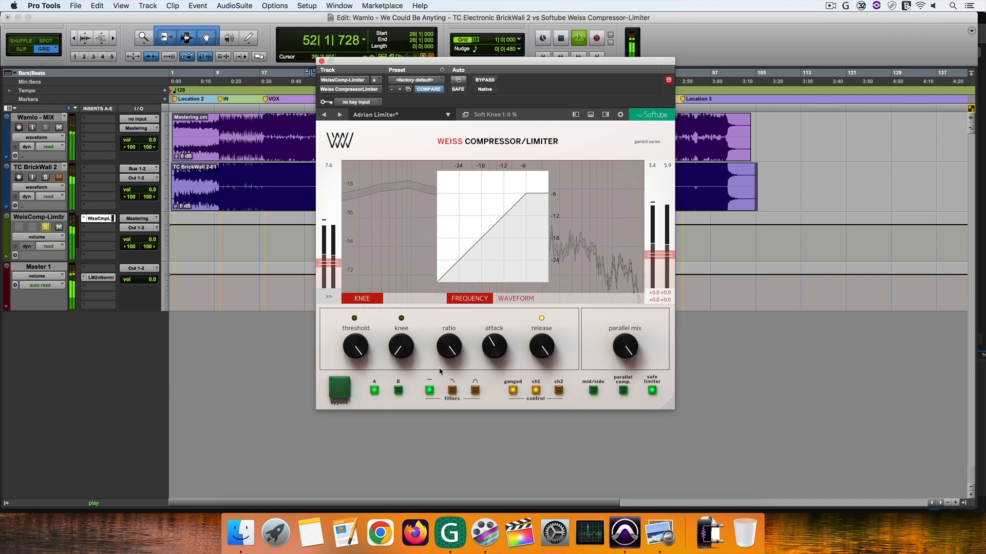
left_click(332, 298)
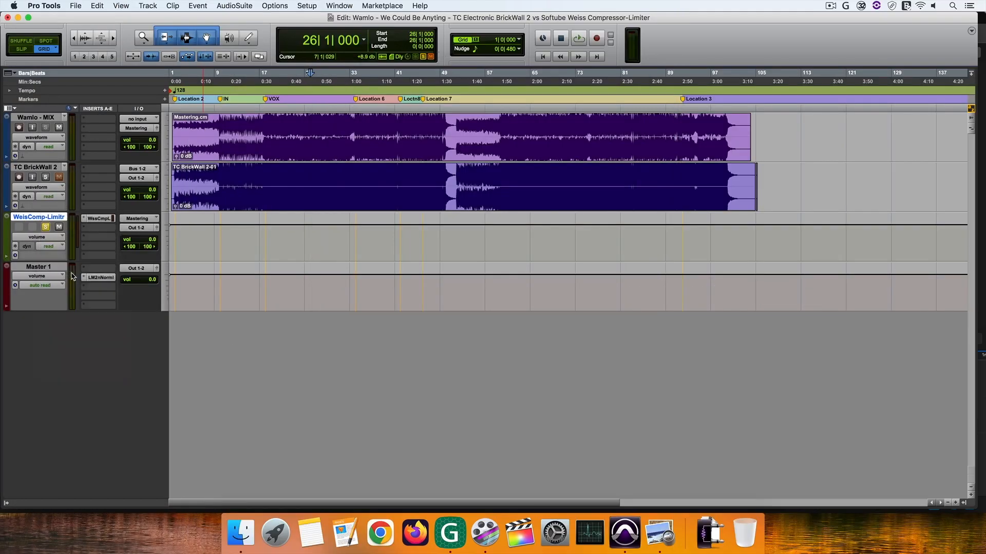
- Commit the WeisComp-Limitr track to a new audio track
left_click(537, 282)
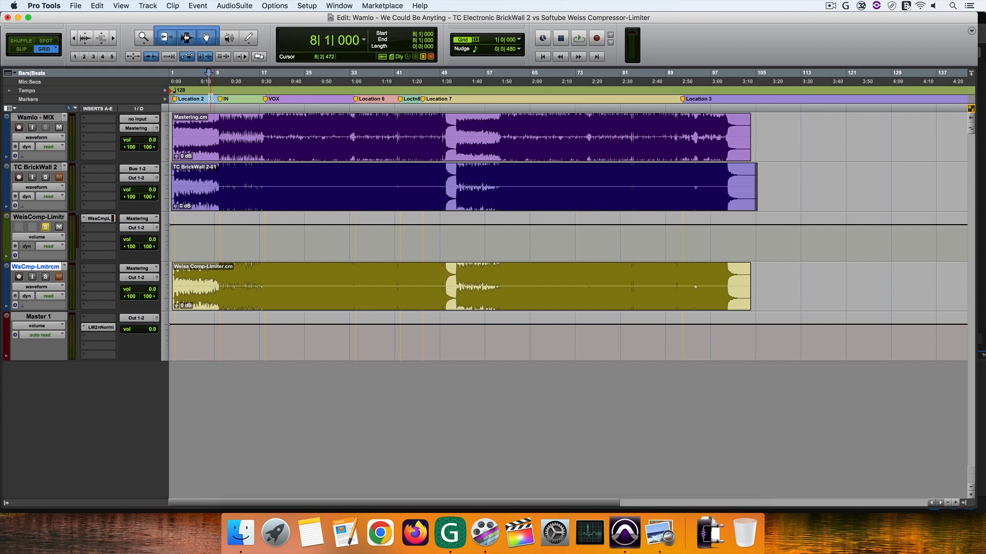
- Examine at waveform level how the committed Weiss clip lines up with the mix and TC BrickWall 2 clips
key("super+bracketright")
key("super+bracketright")
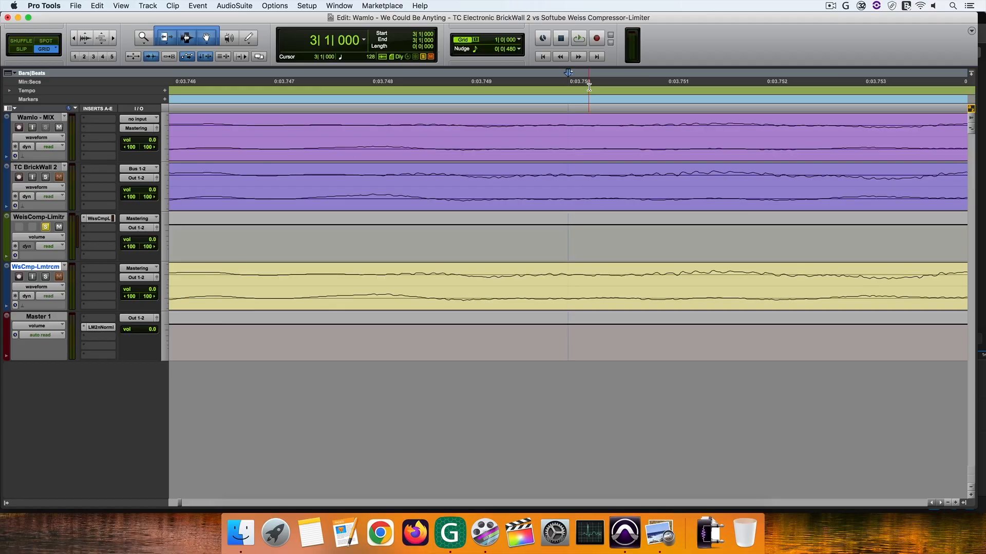
key("super+bracketleft")
key("super+bracketleft")
key("super+bracketleft")
key("super+bracketleft")
key("super+bracketleft")
key("super+bracketleft")
key("super+bracketleft")
key("super+bracketleft")
key("super+bracketleft")
key("super+bracketleft")
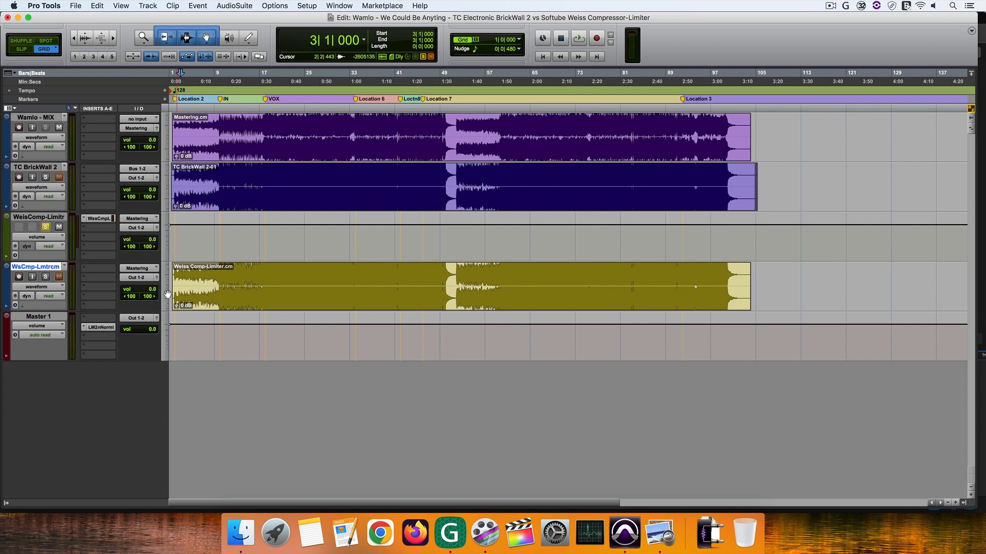
- Open the LM2n LoudnessRadar on Master 1 and place its window clear of the tracks' opening sections
left_click(94, 328)
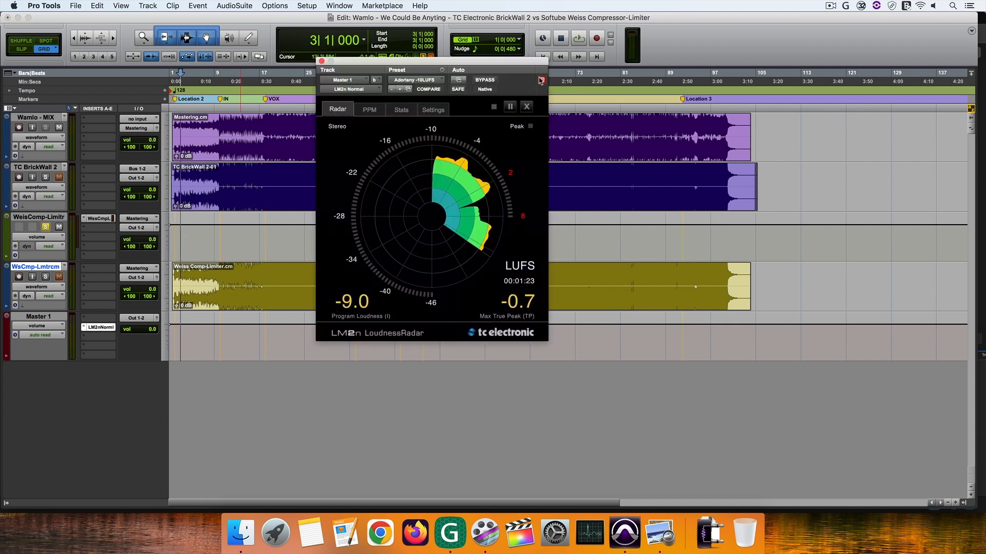
left_click_drag(501, 65, 909, 215)
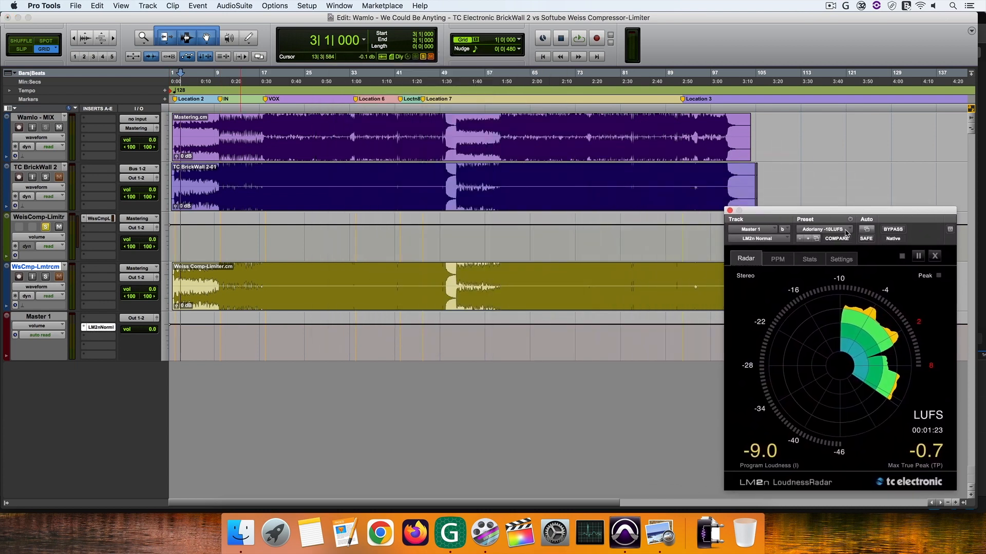
- Play briefly from the Location 6 marker, and recall memory location 2 to select bars 2 to 10
left_click(356, 97)
key("super+bracketright")
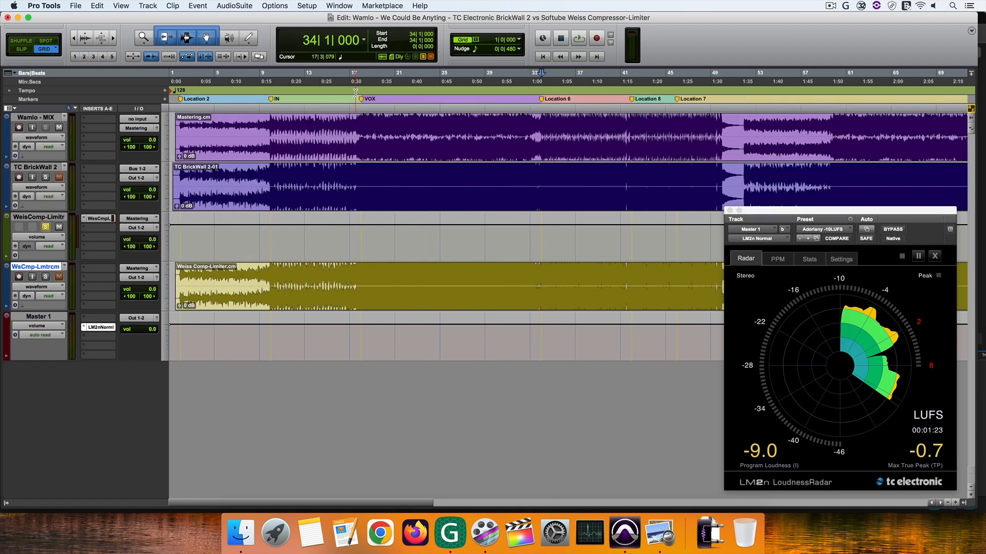
key("space")
key("period")
key("2")
key("period")
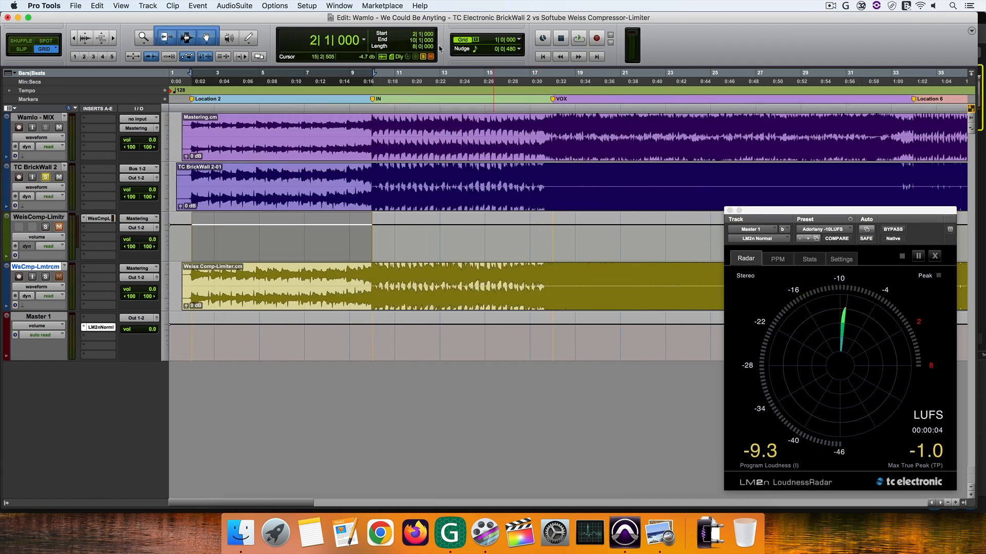
- Loop bars 2 to 10 while alternating solo between TC BrickWall 2 and the committed Weiss track, and stop playback
key("space")
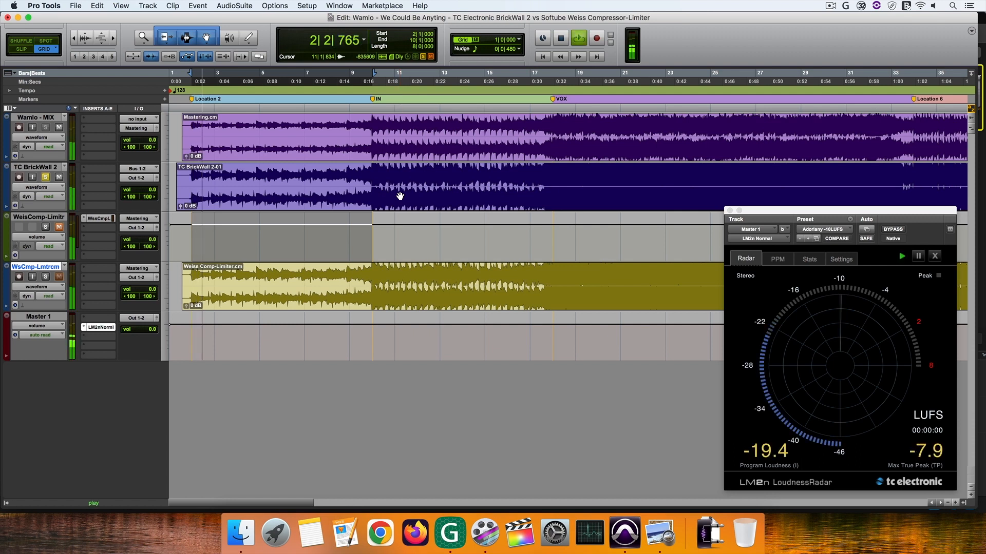
key("super+bracketright")
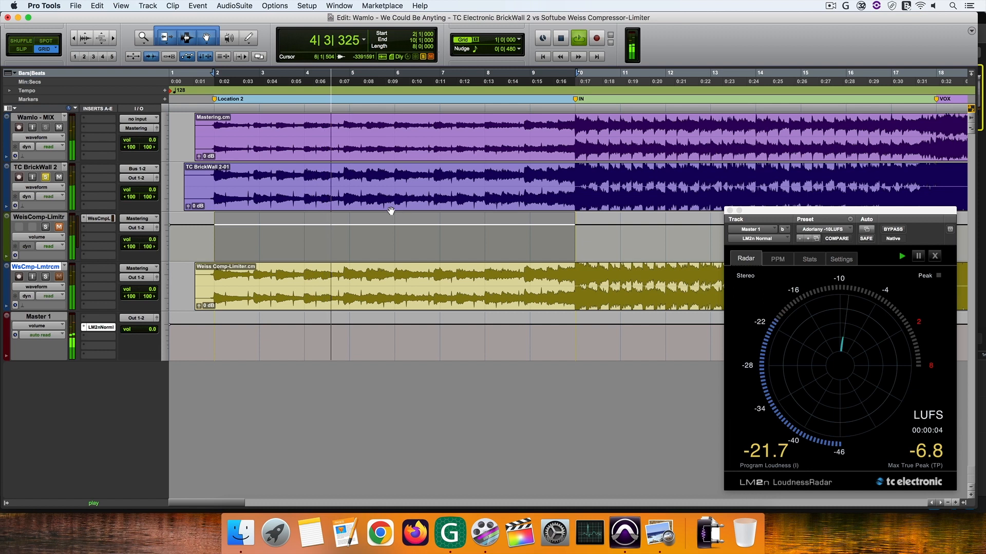
left_click(46, 278)
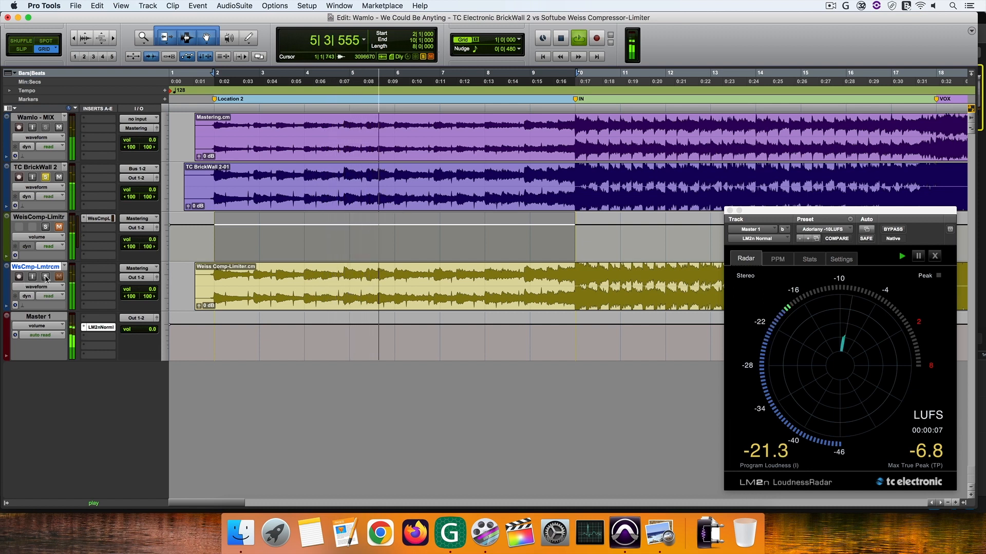
left_click(45, 177)
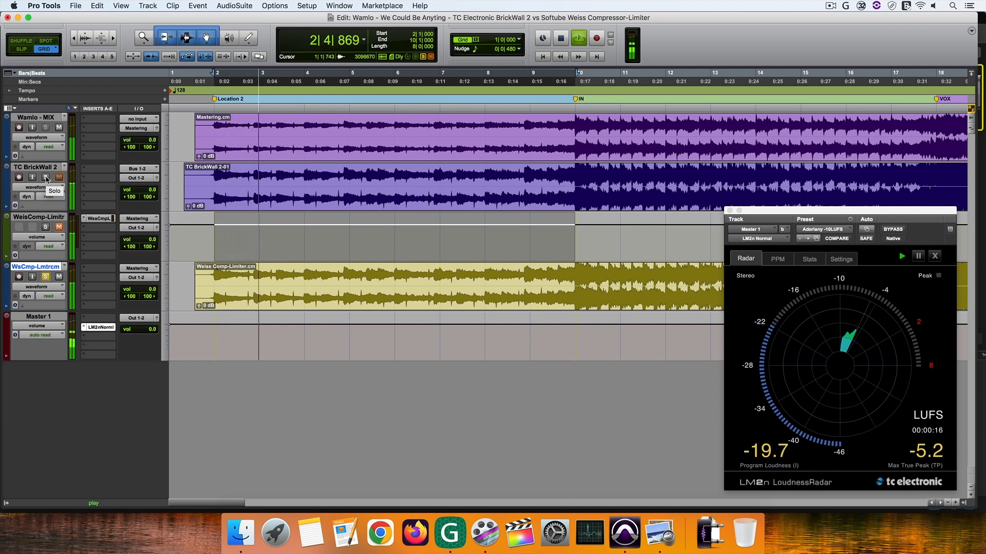
left_click(46, 177)
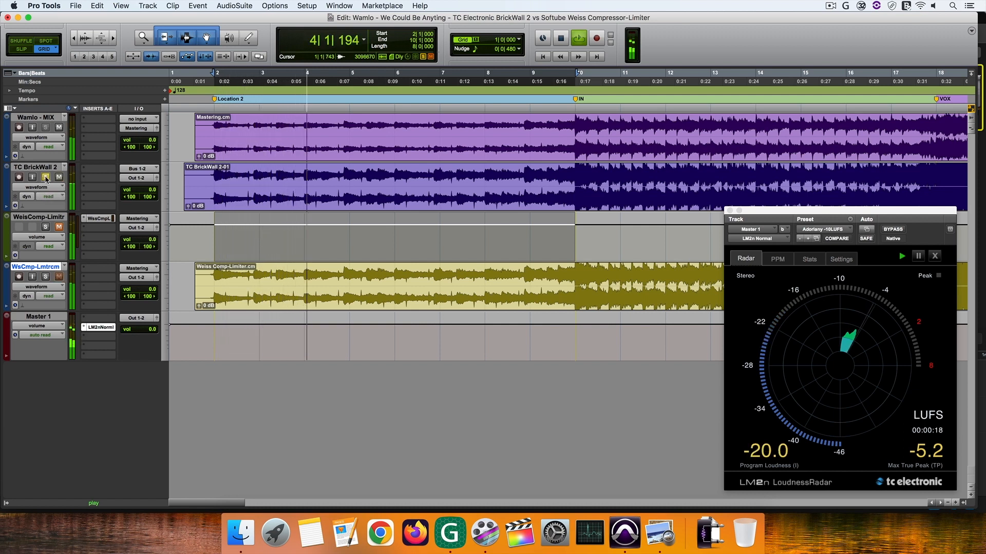
left_click(46, 277)
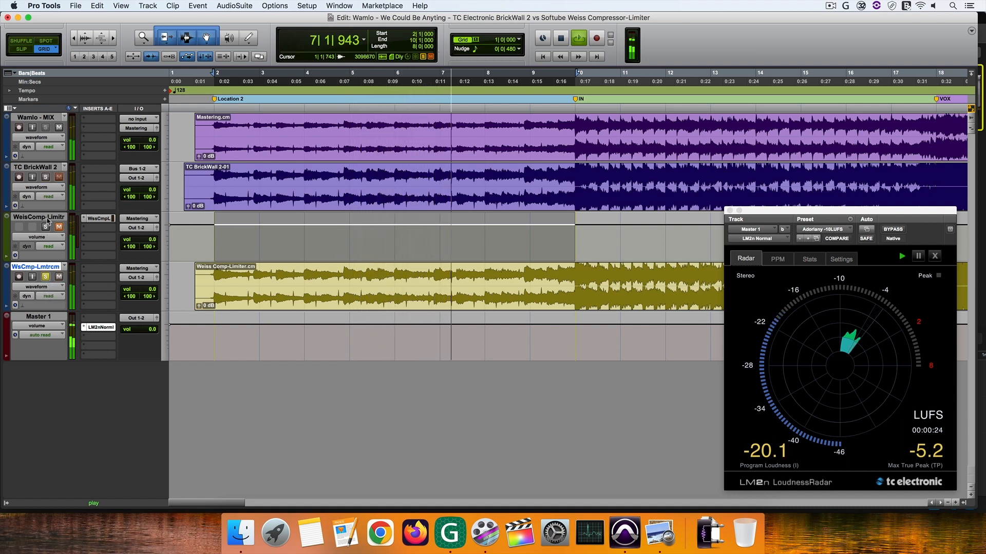
left_click(45, 177)
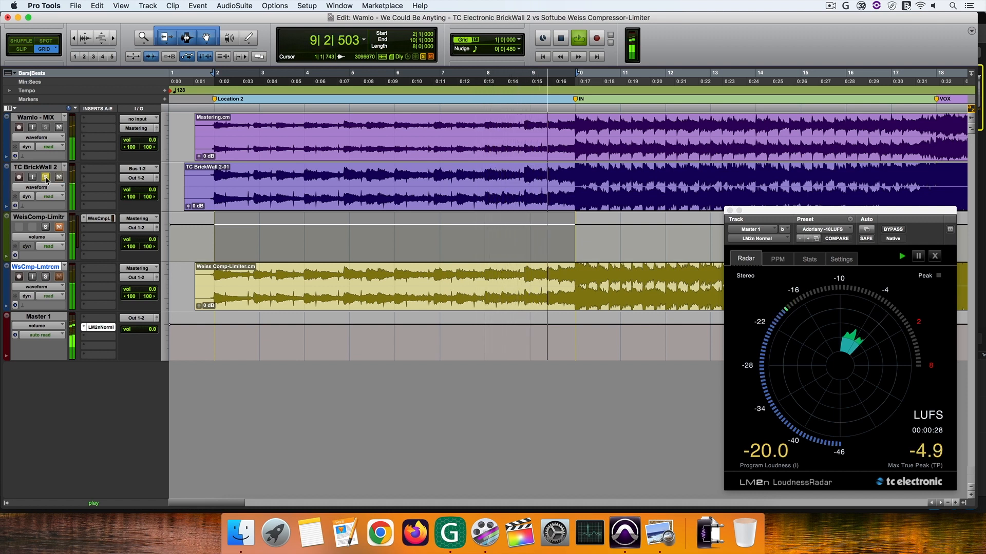
key("space")
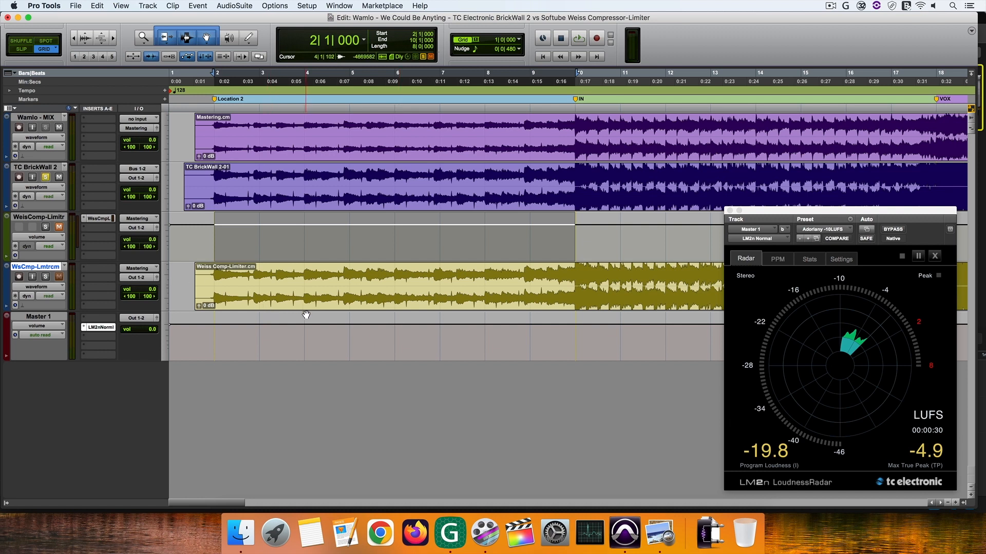
- Select bars 10 to 18 on the mix track and loop them, alternating solo between TC BrickWall 2 and the committed Weiss track before stopping
scroll(306, 315, "right", 2)
scroll(305, 314, "right", 10)
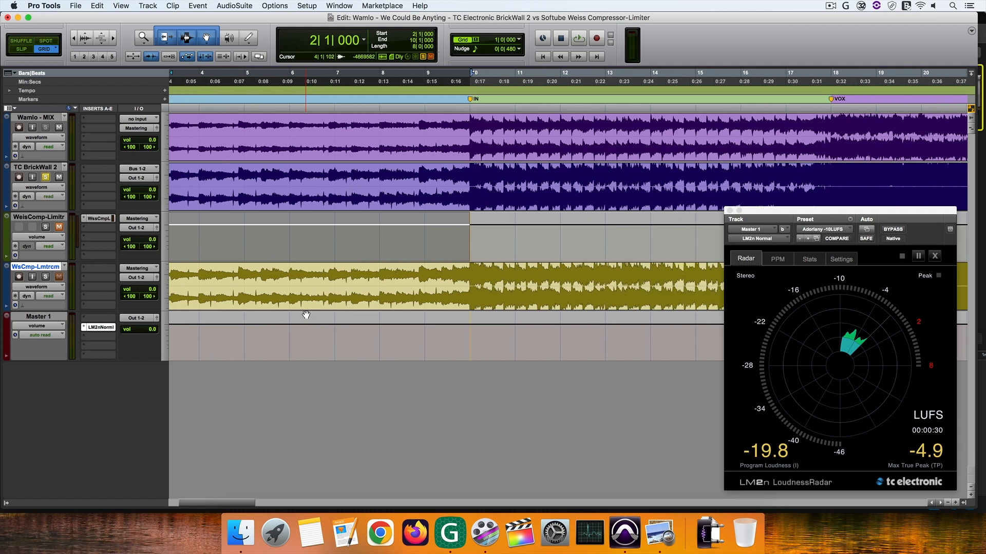
scroll(306, 314, "right", 3)
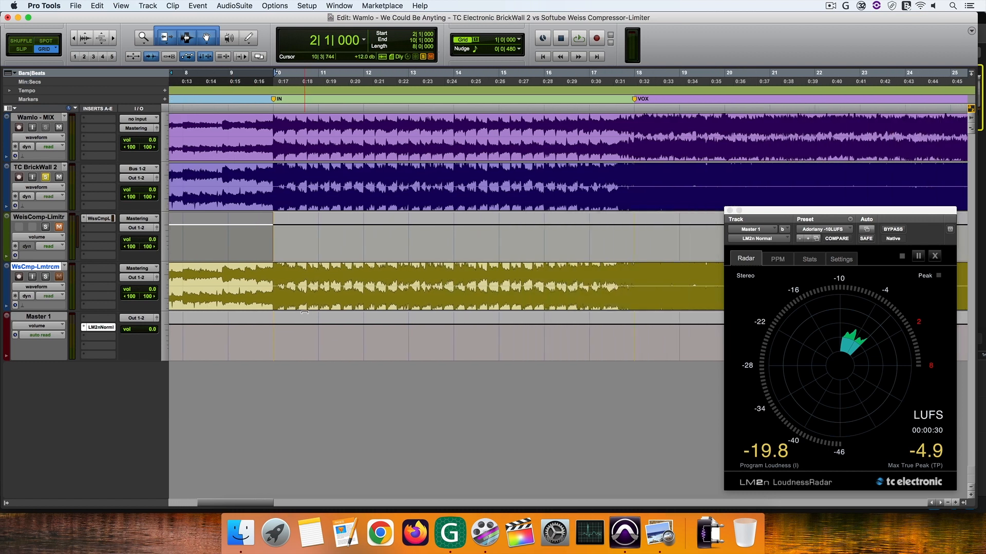
left_click_drag(273, 117, 618, 130)
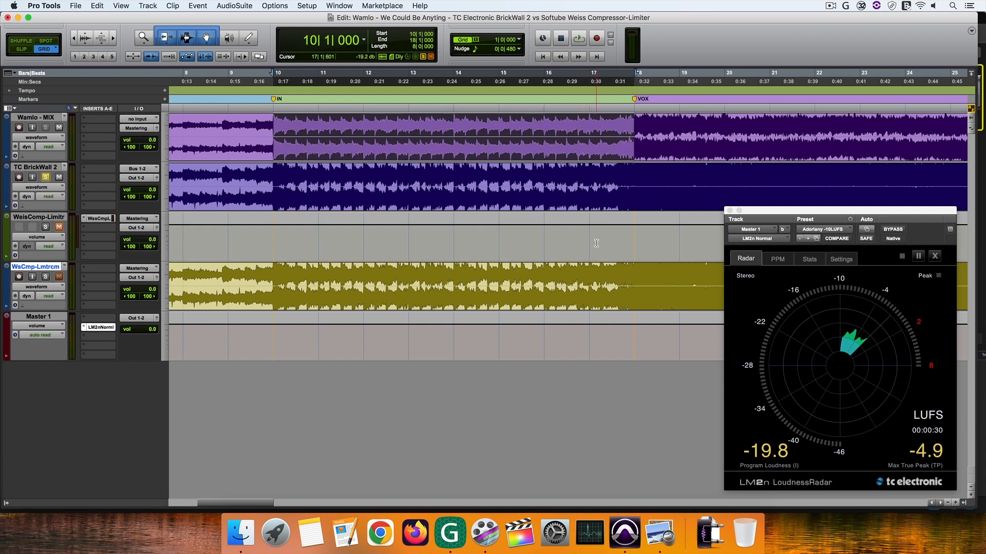
key("space")
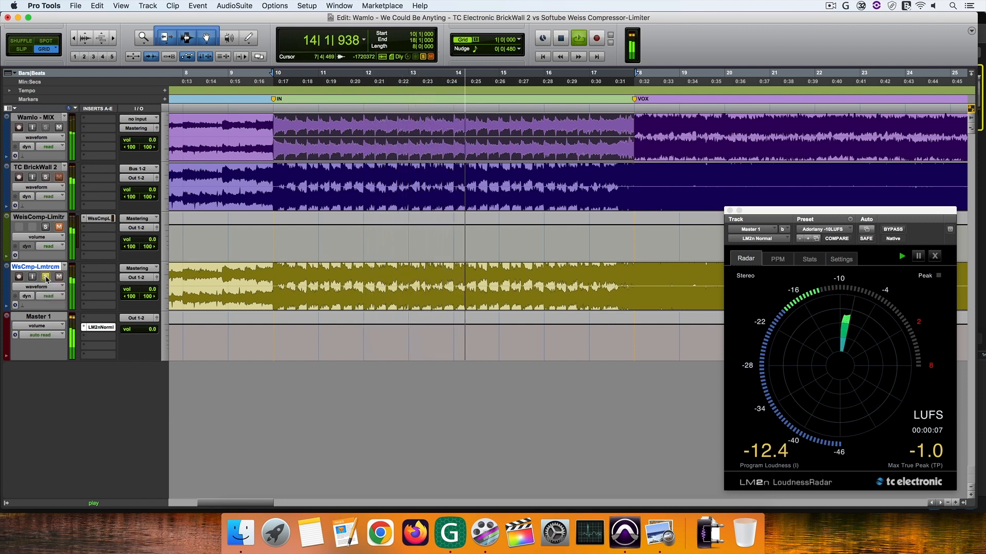
key("space")
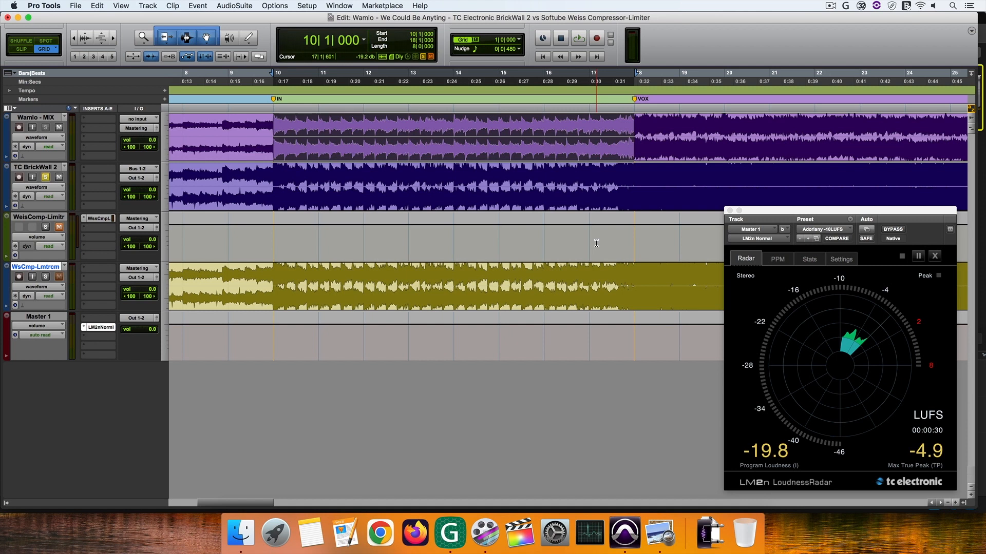
key("space")
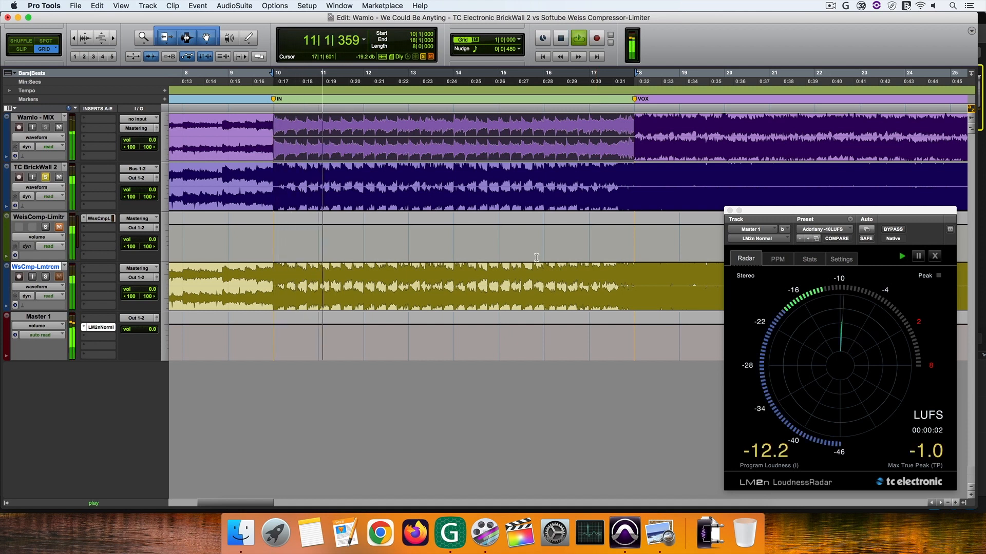
left_click(45, 276, "super")
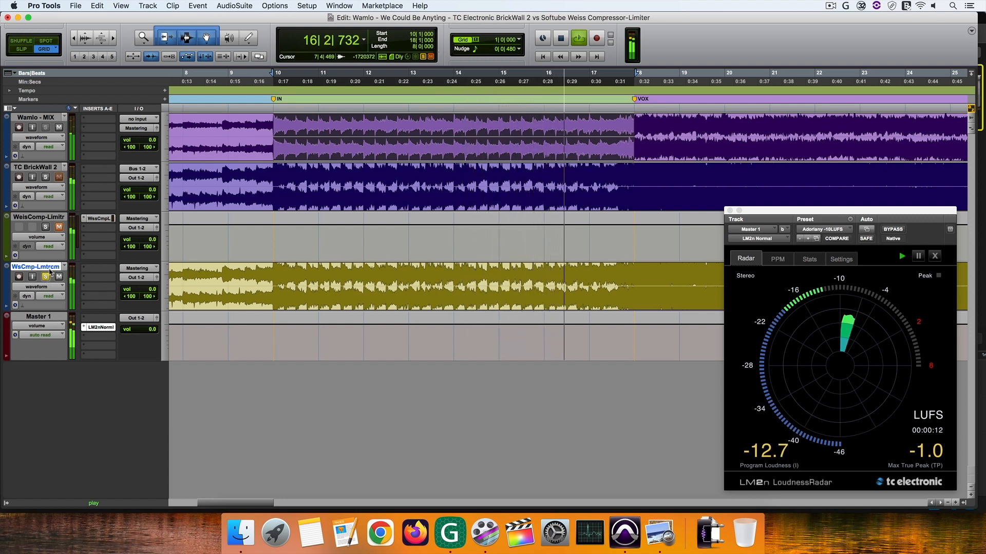
left_click(45, 177)
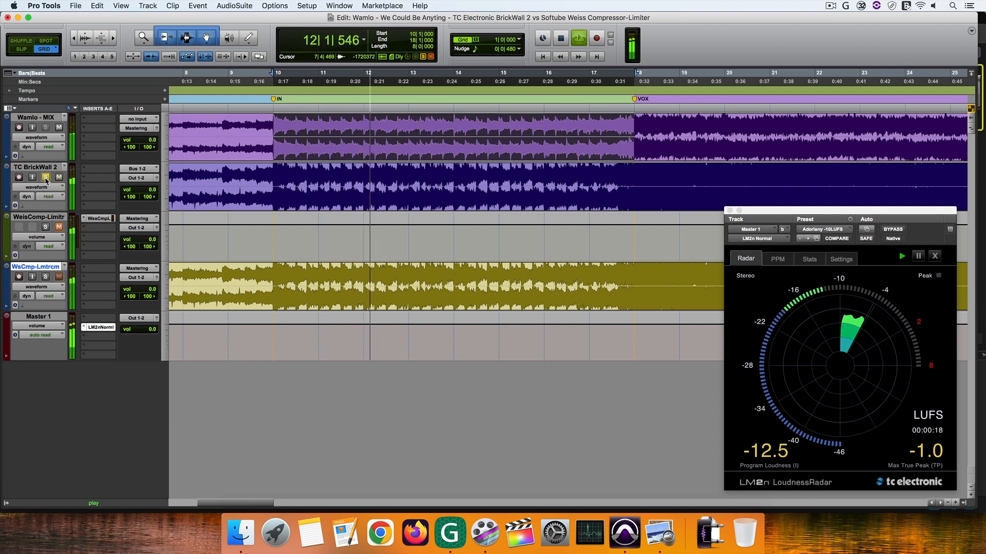
left_click(45, 277)
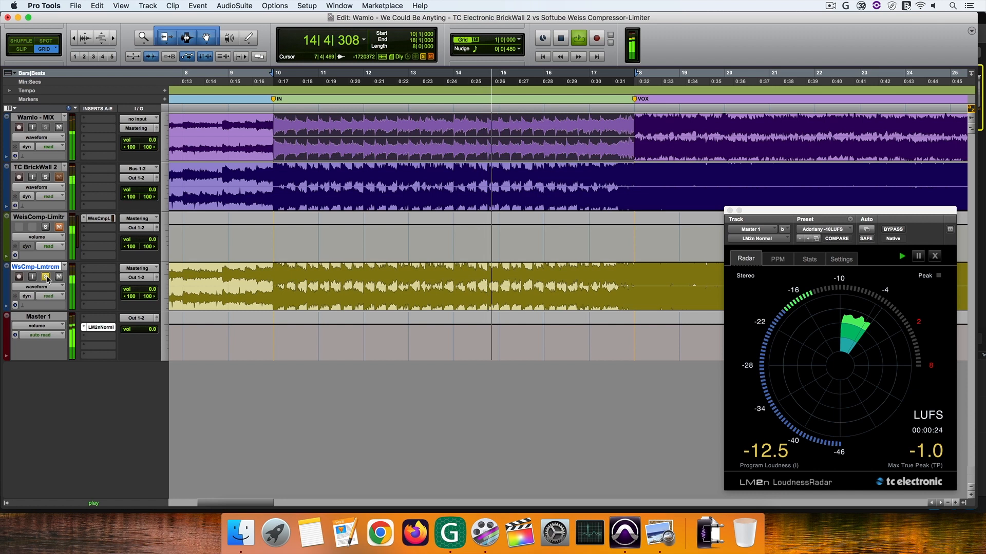
left_click(46, 177)
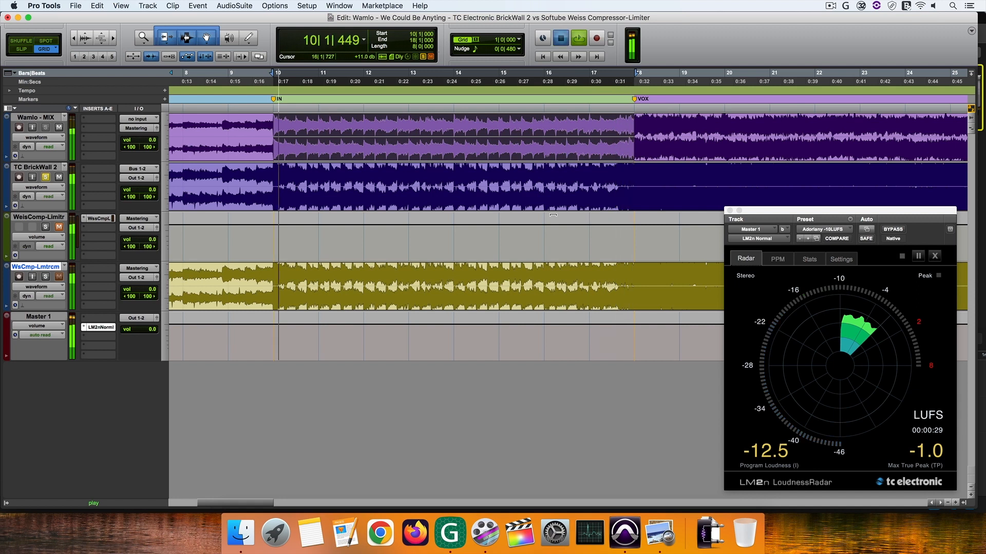
key("space")
- Select the VOX section, bars 18 to 34, and play it while switching solo between the committed Weiss track and TC BrickWall 2; stop playback
scroll(553, 215, "right", 2)
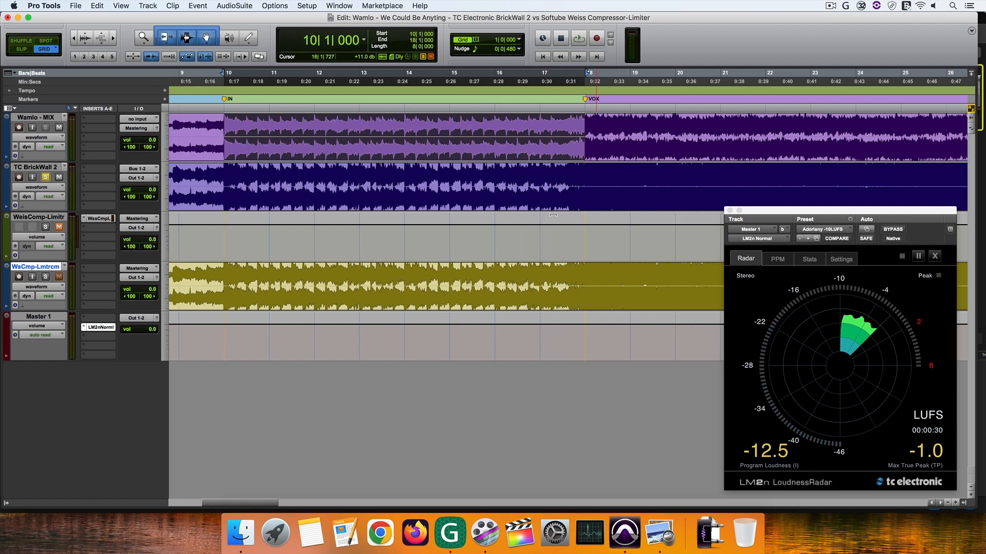
scroll(553, 214, "right", 5)
key("super+bracketleft")
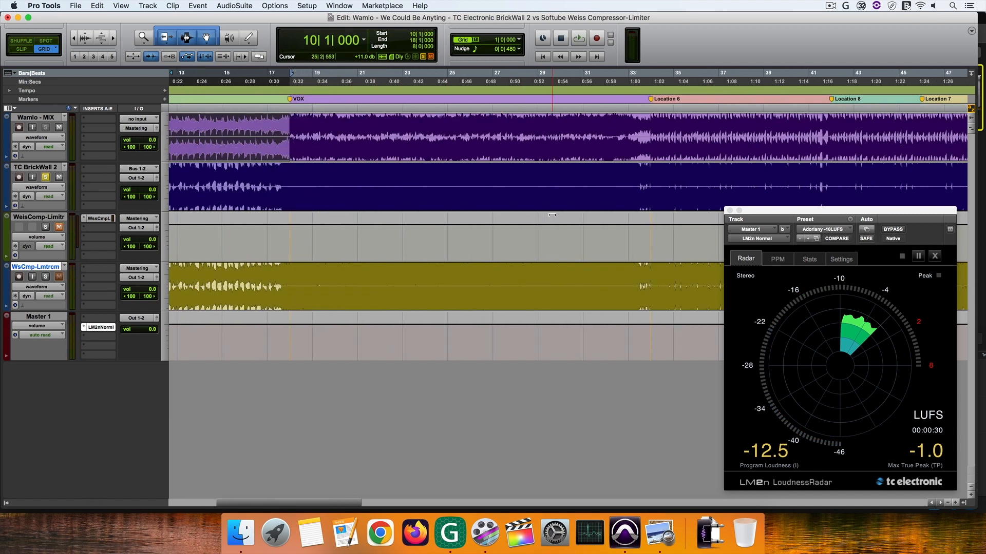
left_click_drag(666, 117, 299, 128)
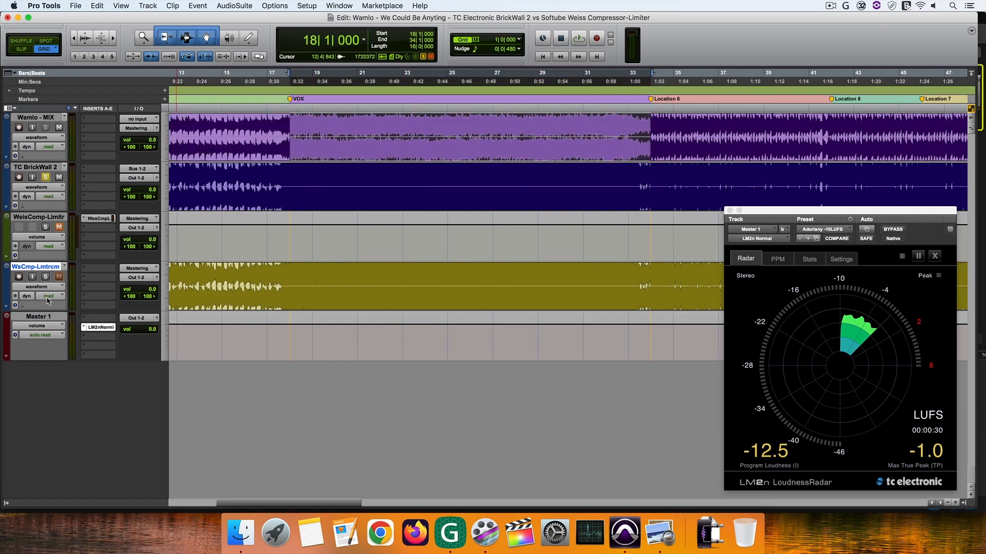
key("space")
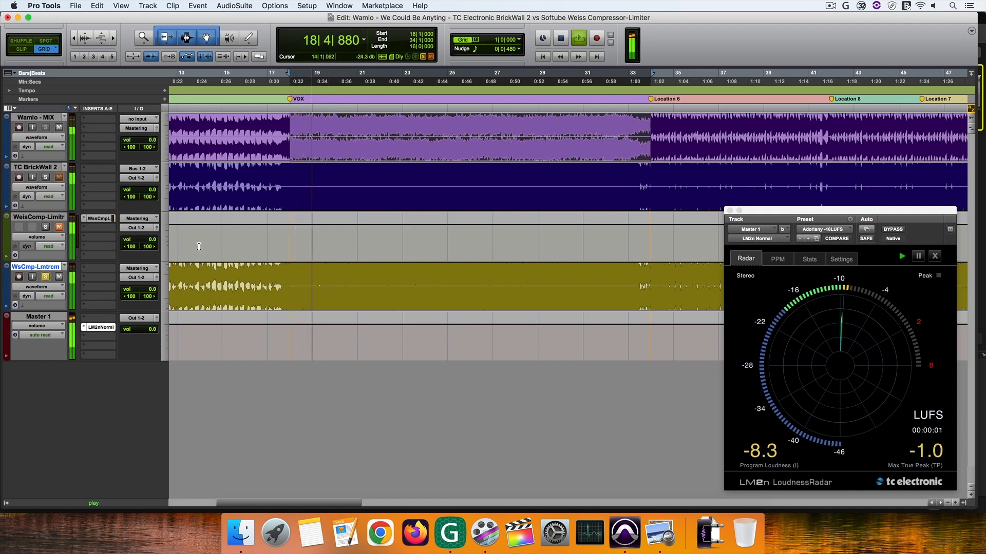
left_click(45, 177, "super")
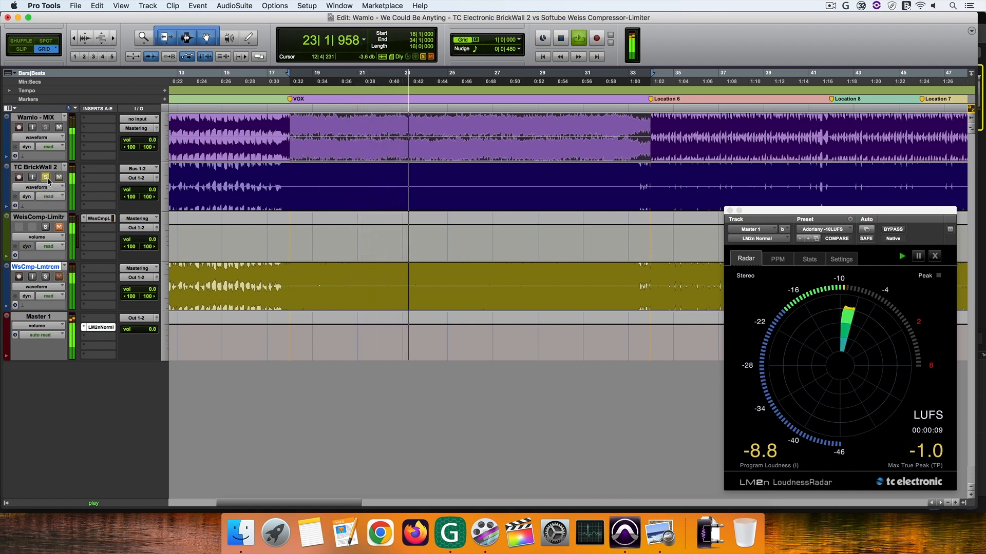
left_click(46, 278, "super")
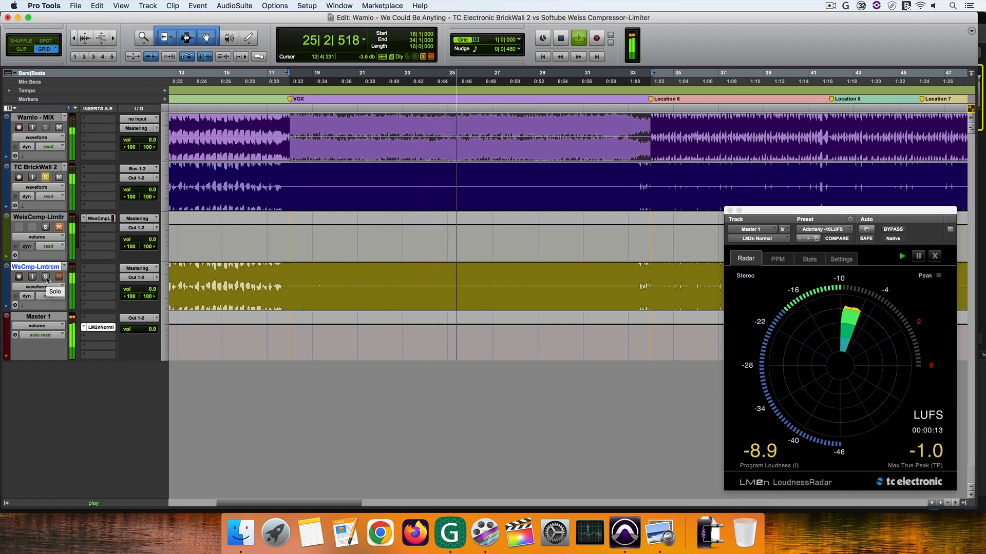
left_click(46, 177, "super")
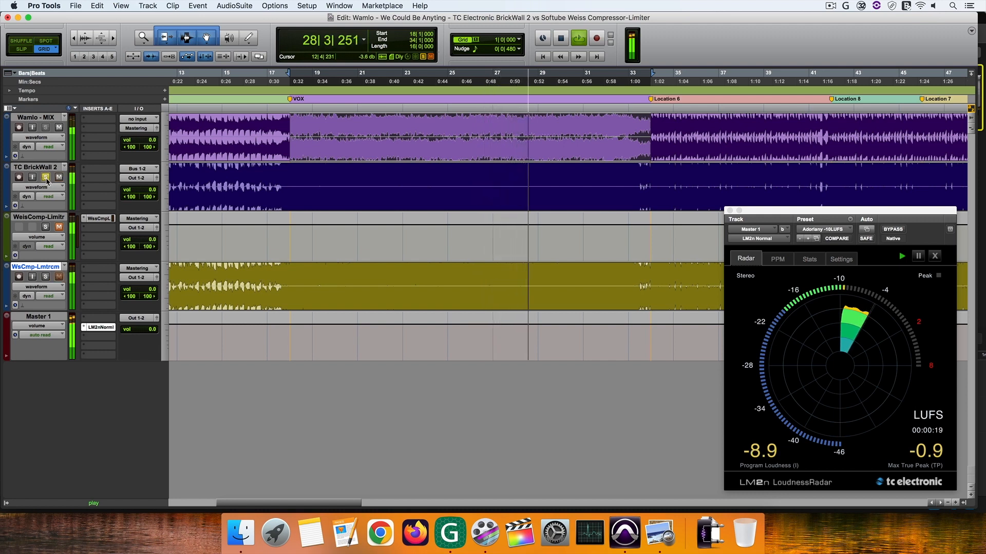
left_click(45, 277, "super")
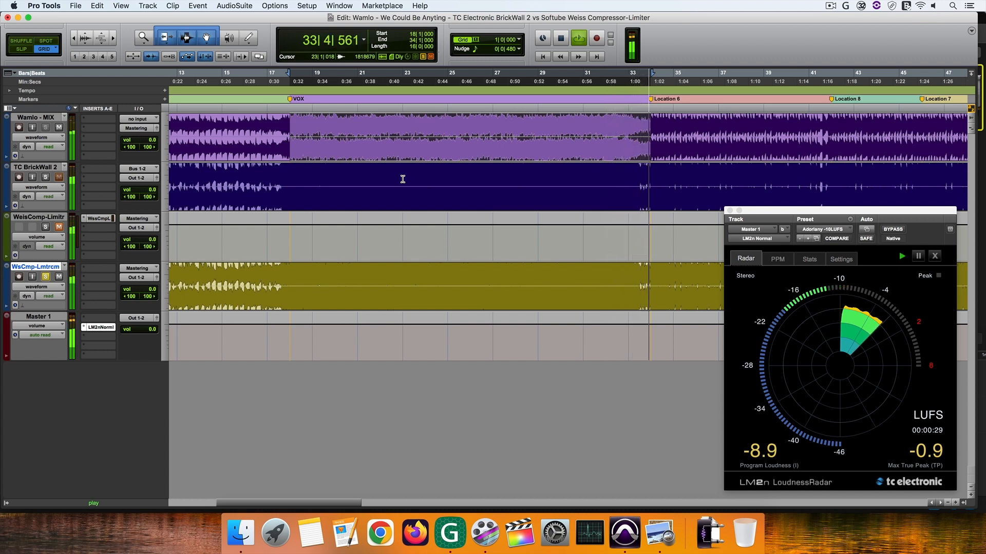
key("space")
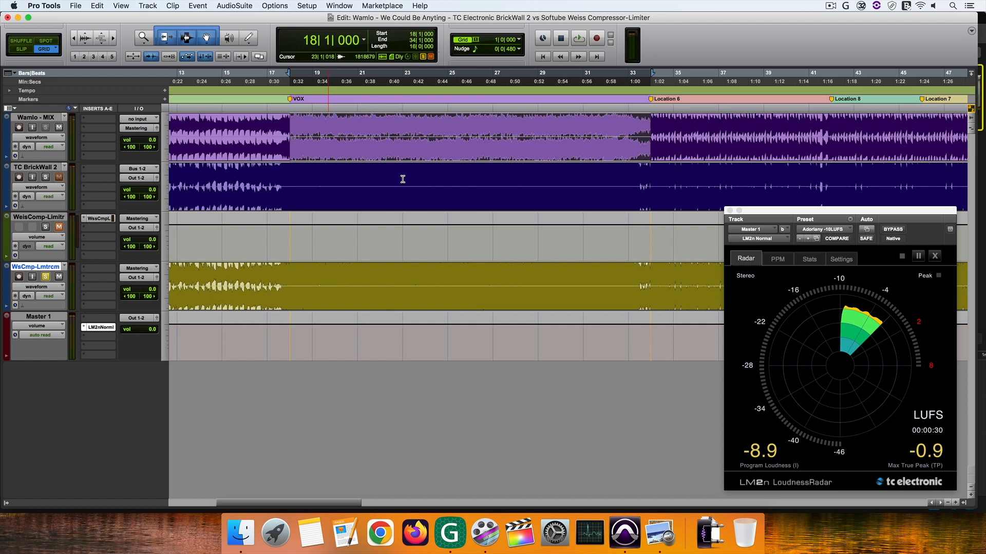
- Select bars 34 to 42 from the Location 6 marker and loop them, comparing the committed Weiss and TC BrickWall 2 tracks in solo before stopping
scroll(402, 178, "right", 10)
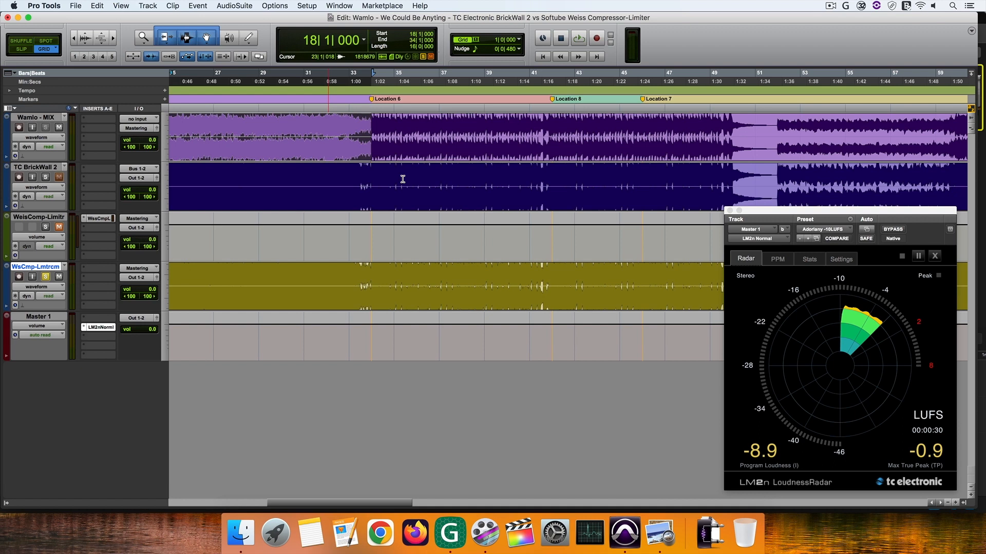
scroll(402, 179, "right", 2)
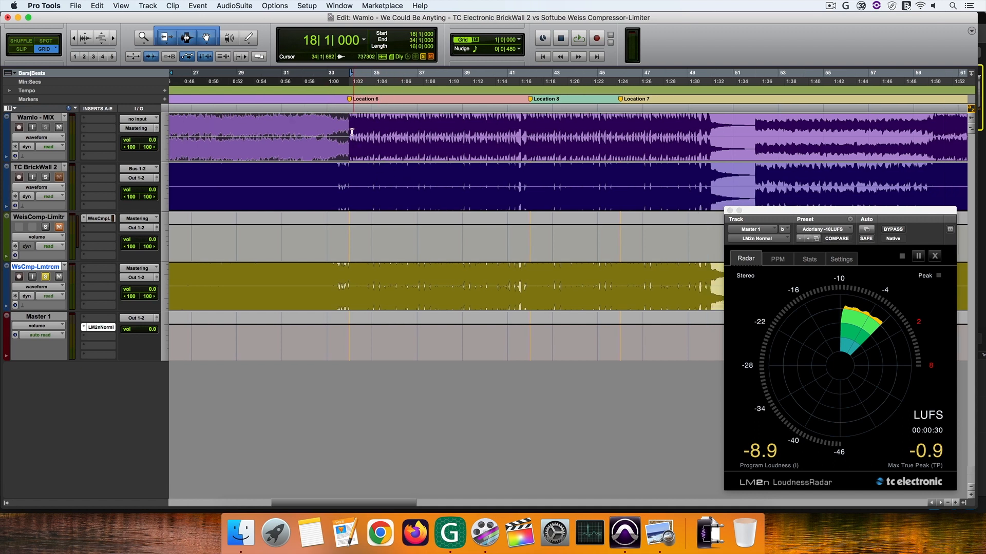
left_click_drag(349, 130, 526, 134)
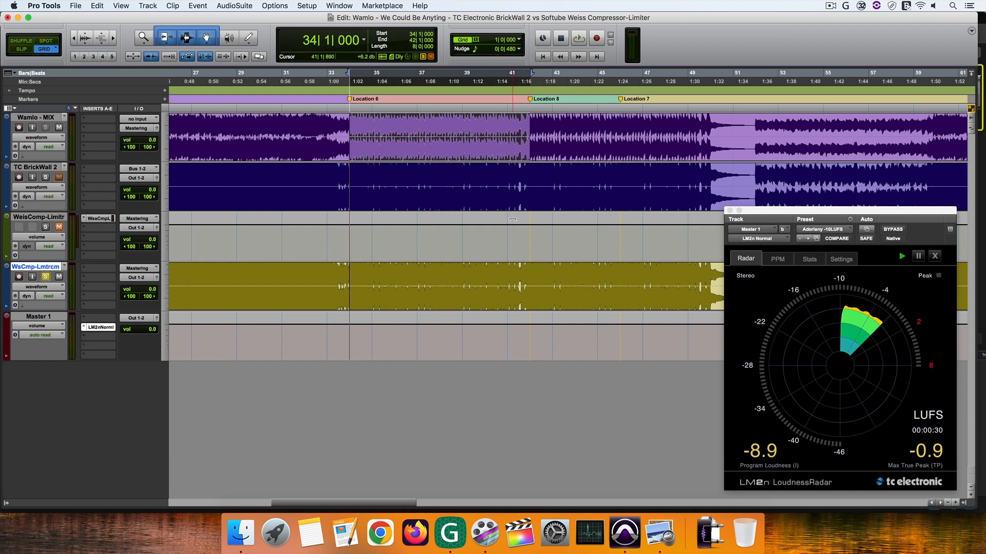
key("space")
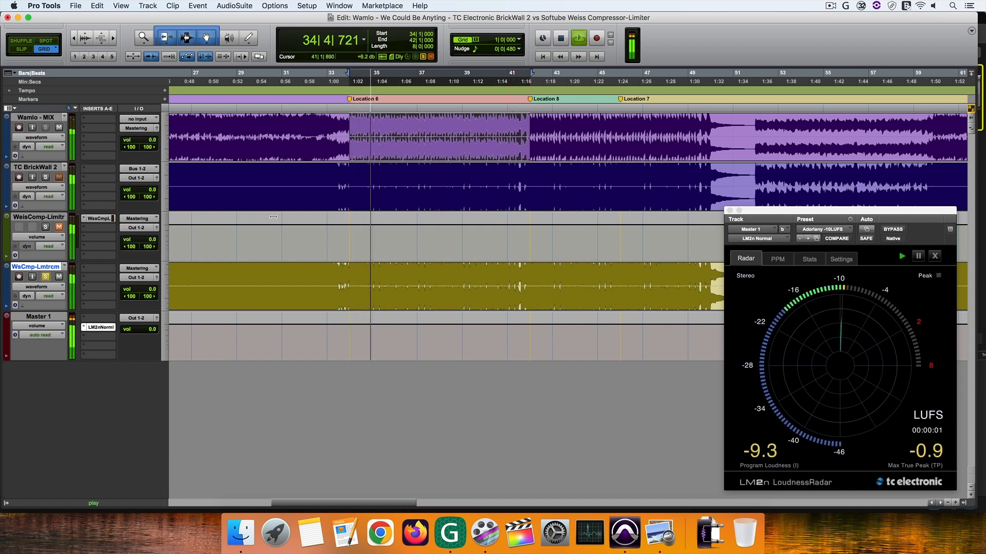
left_click(47, 177)
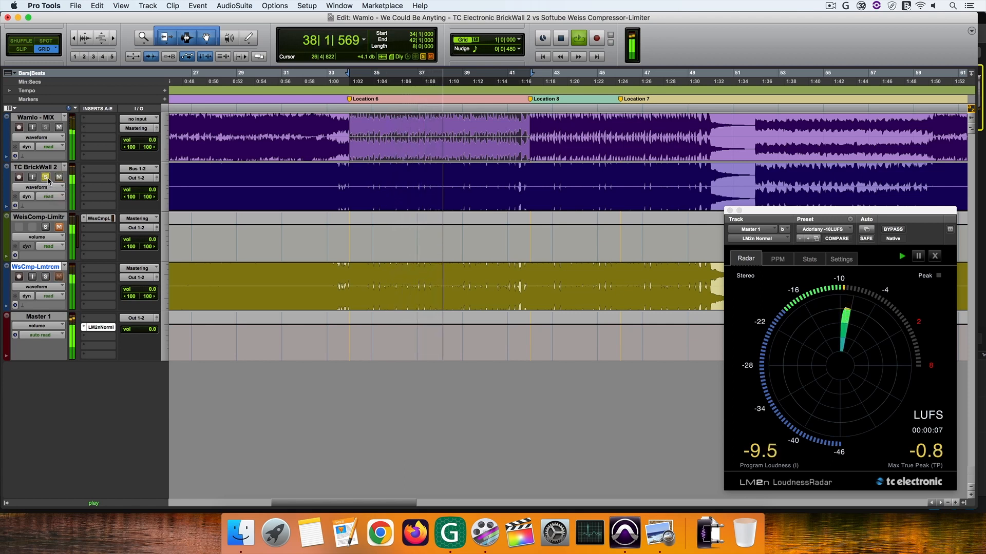
left_click(46, 277)
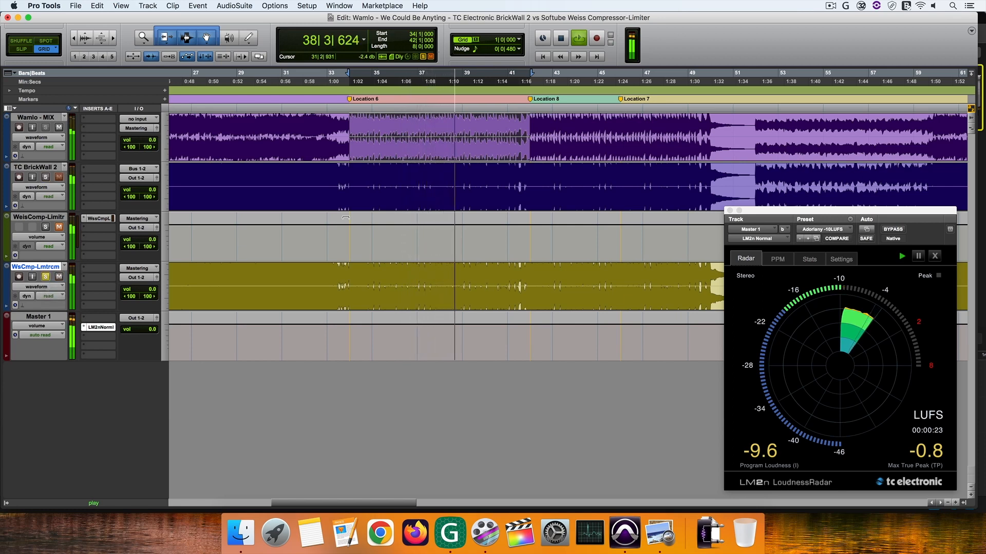
scroll(345, 218, "right", 3)
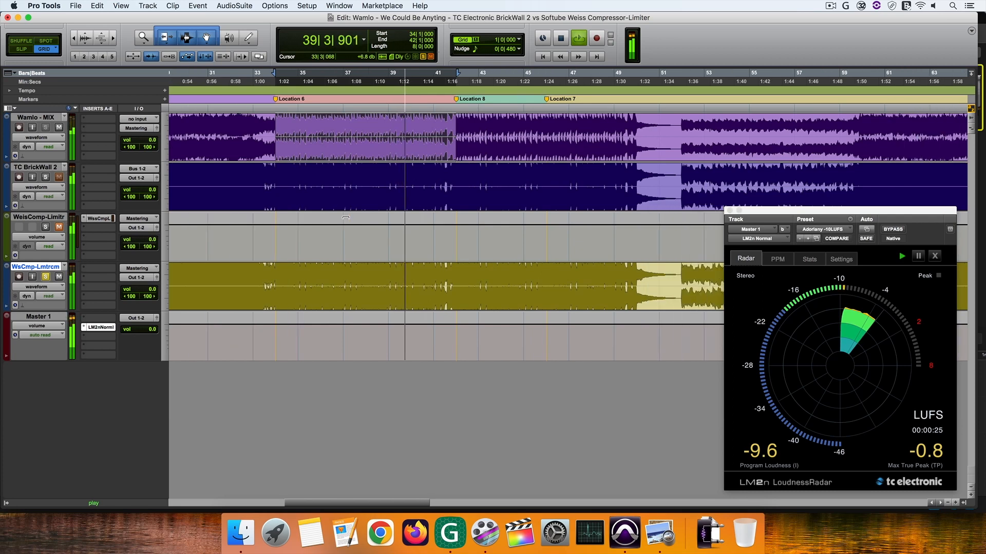
scroll(345, 218, "right", 3)
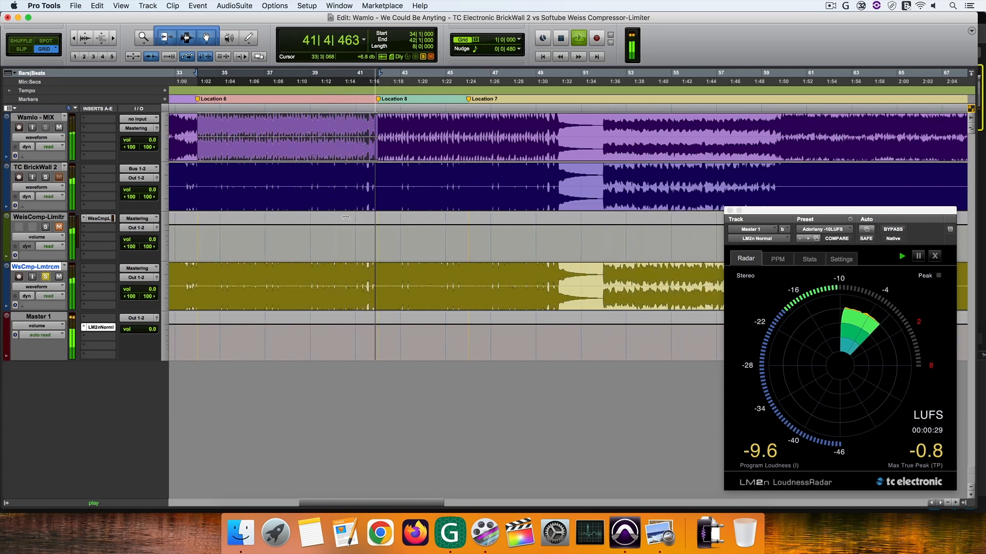
key("space")
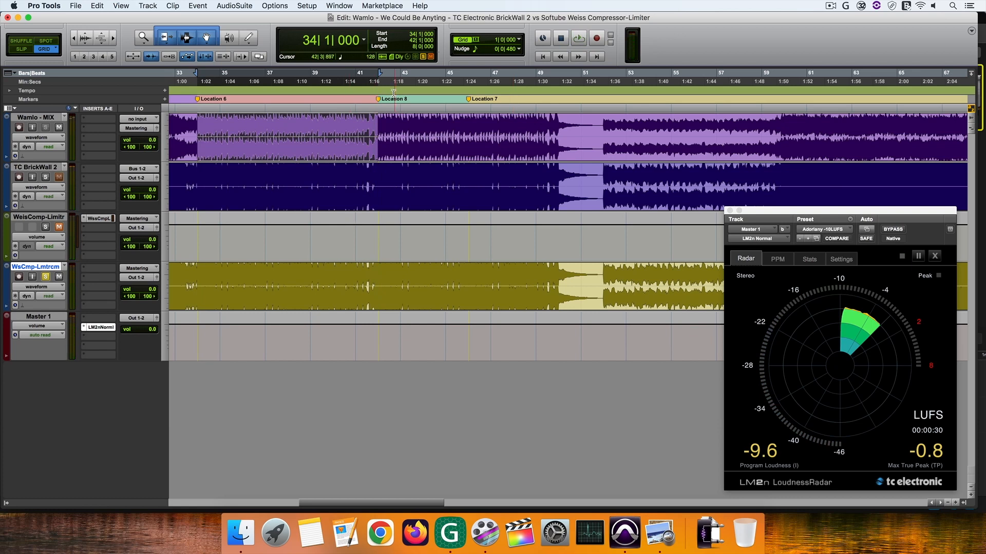
- Select bars 42 to 50 from the Location 8 marker and loop them, alternating solo between TC BrickWall 2 and the committed Weiss track before stopping
left_click_drag(378, 118, 555, 122)
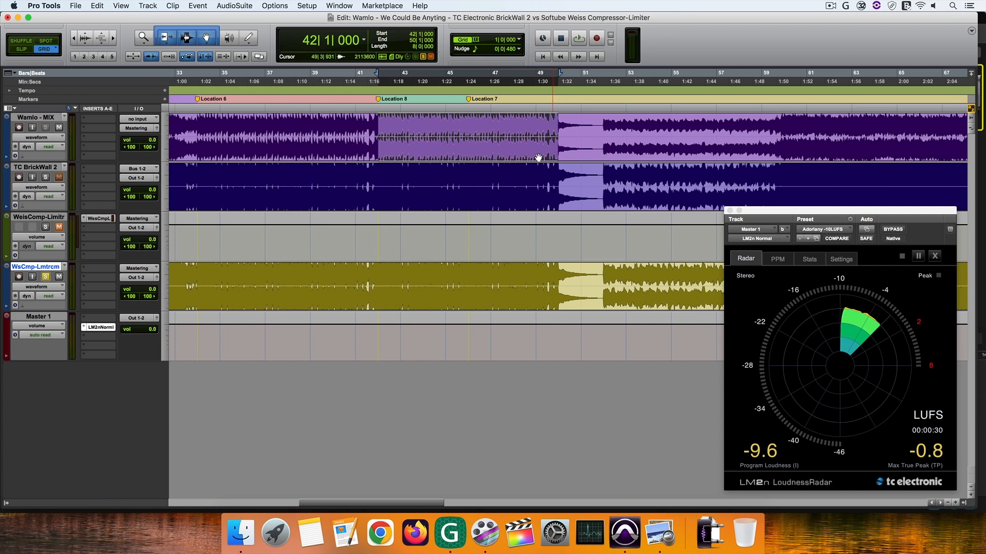
scroll(531, 176, "right", 5)
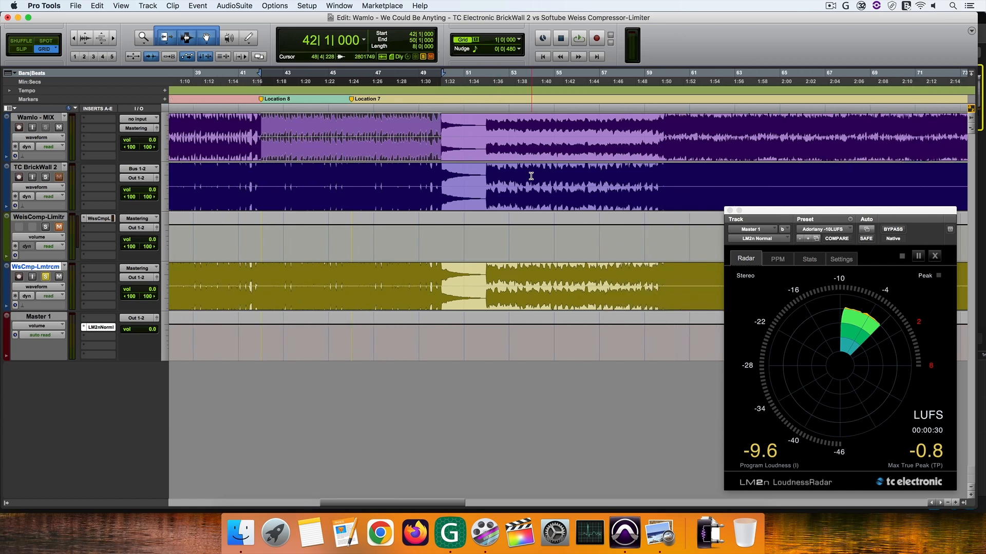
key("space")
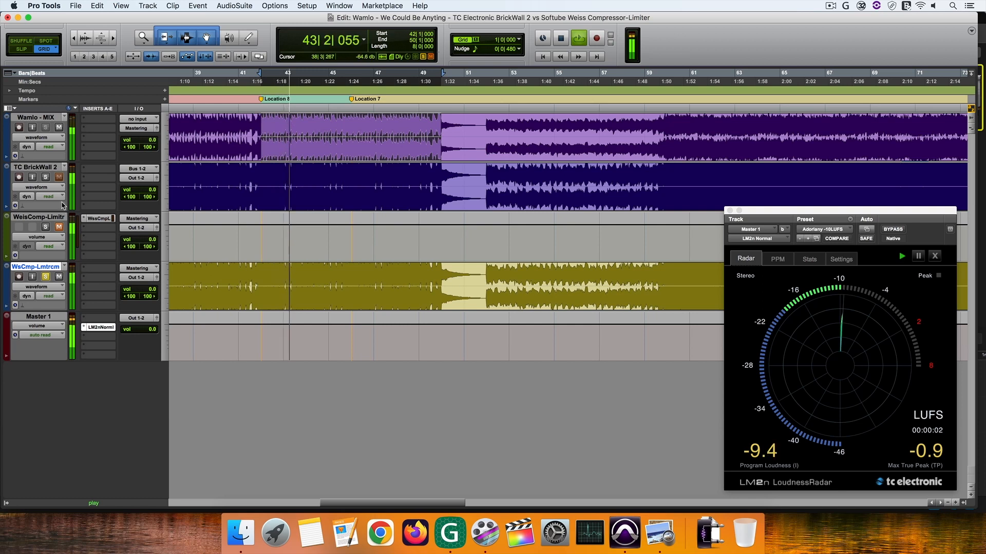
left_click(45, 178)
left_click(44, 277)
left_click(46, 277)
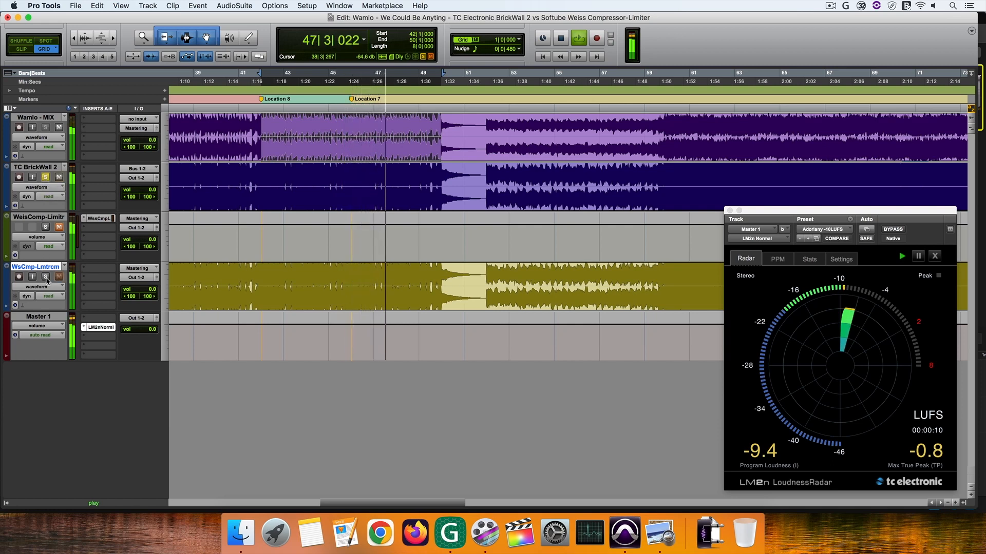
left_click(46, 178)
left_click(45, 276)
left_click(45, 277)
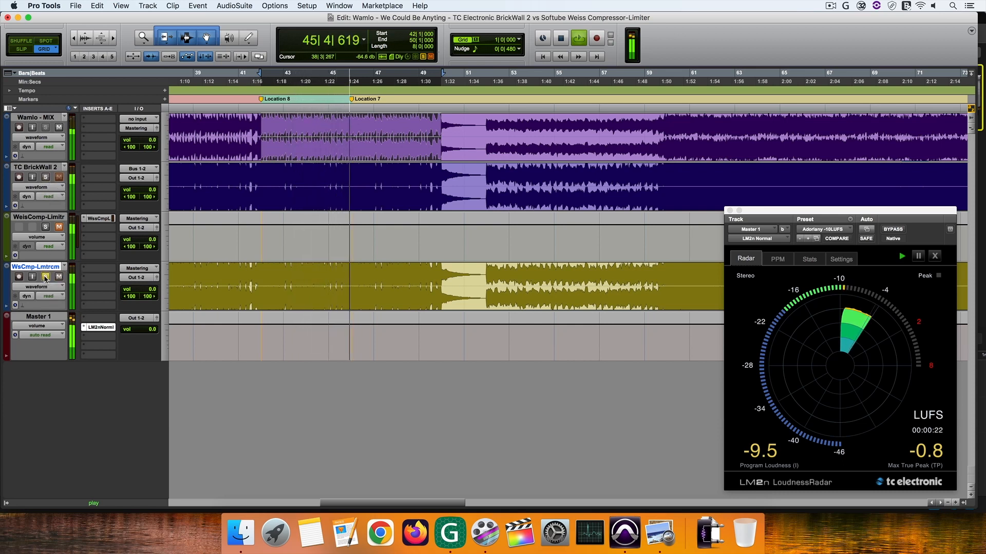
left_click(45, 177)
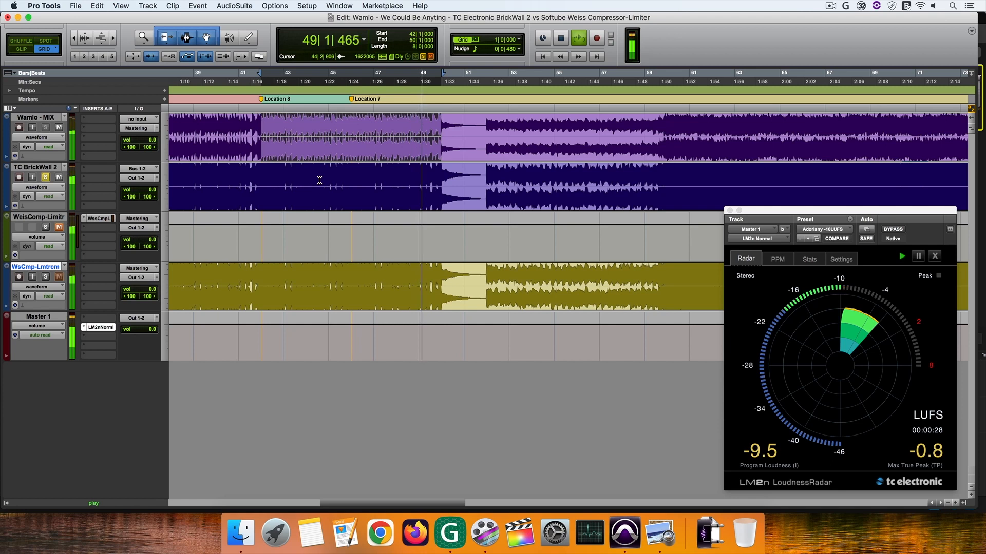
key("space")
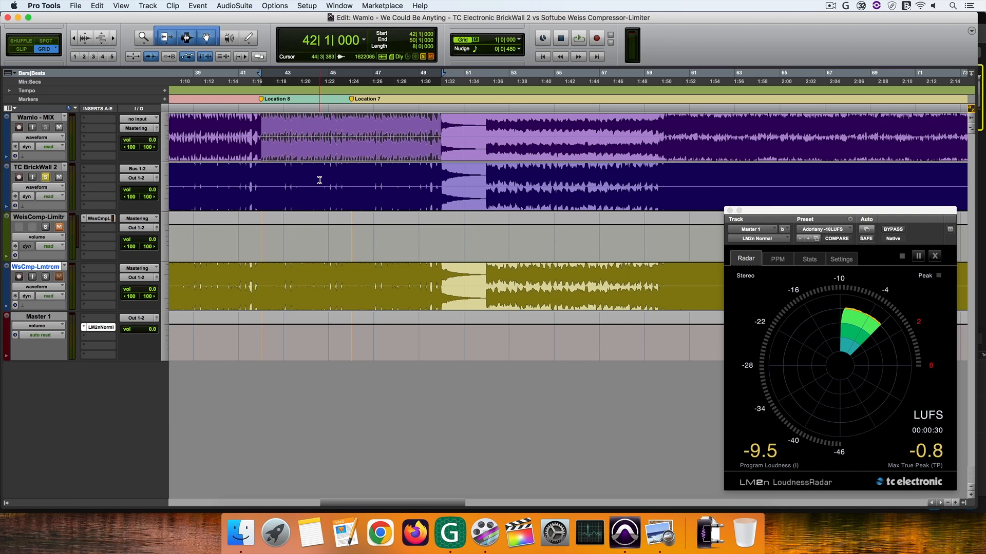
- Play the breakdown from bar 52 in TC BrickWall 2 and again in the committed Weiss track, stopping after each pass
scroll(316, 180, "right", 5)
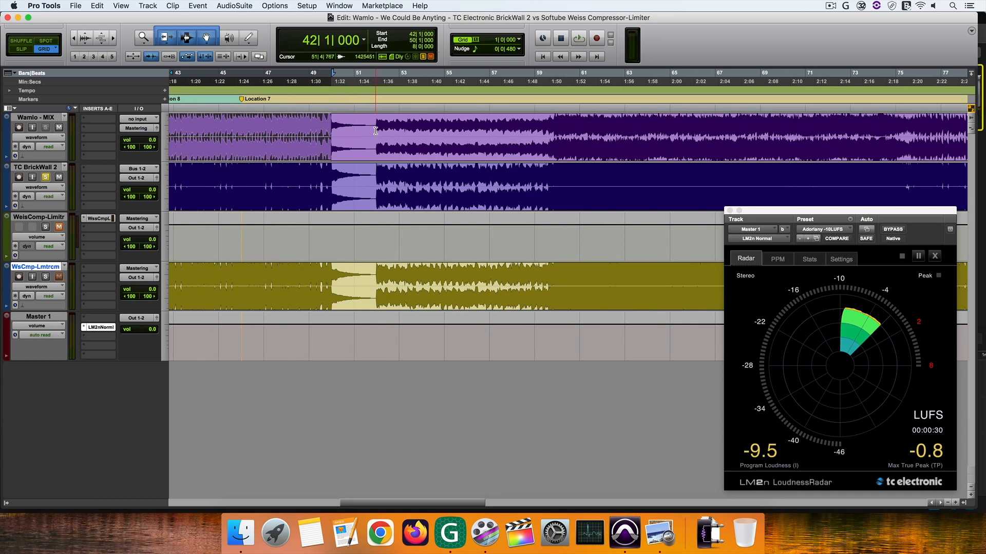
left_click(375, 130)
key("space")
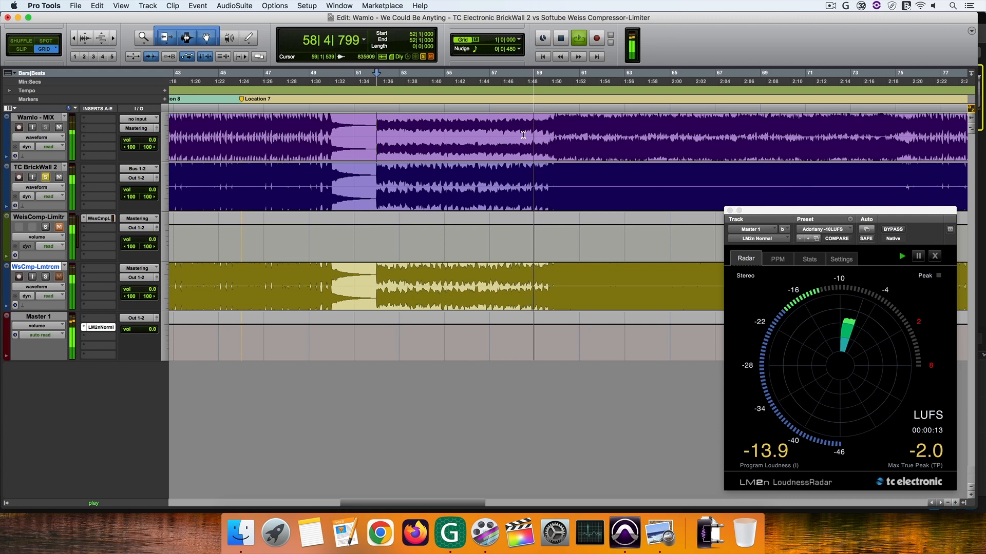
key("space")
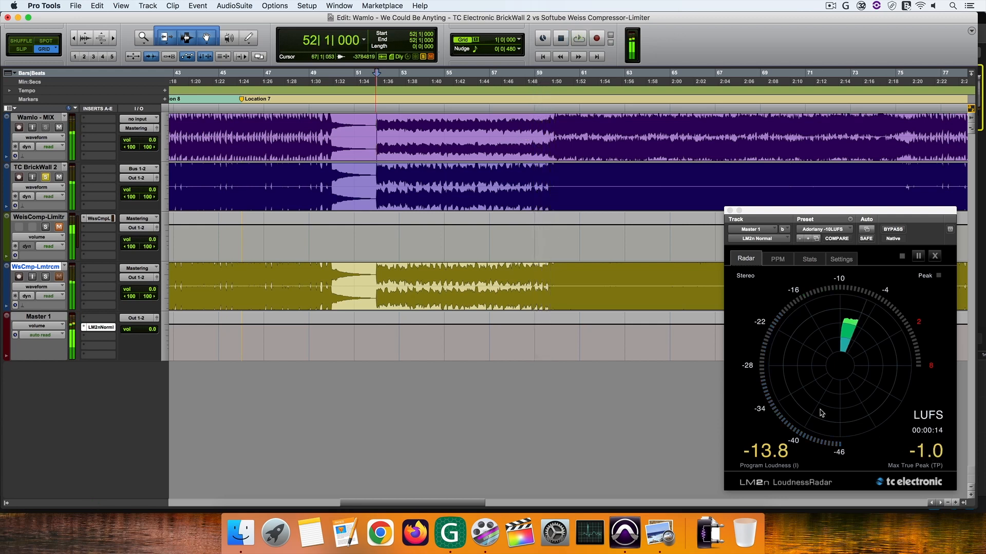
key("space")
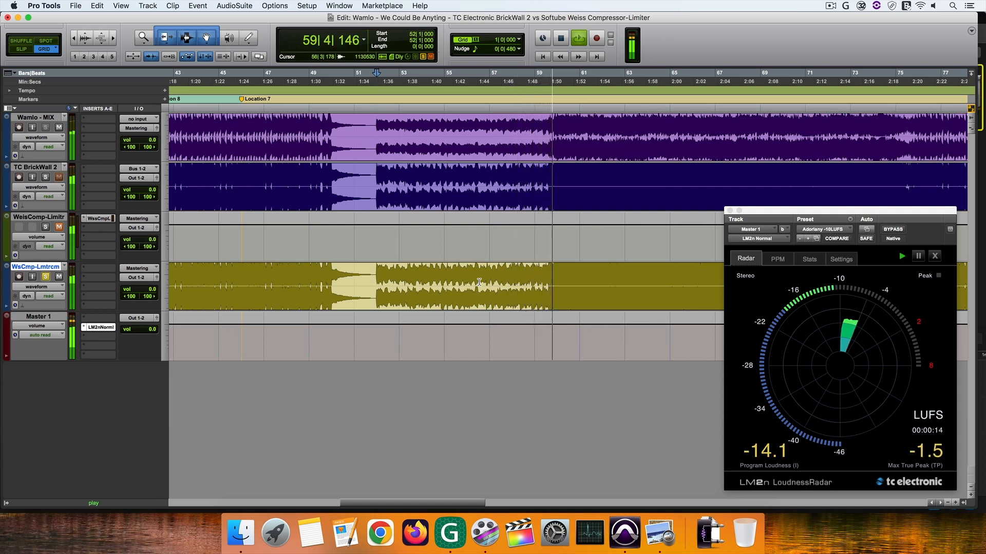
key("space")
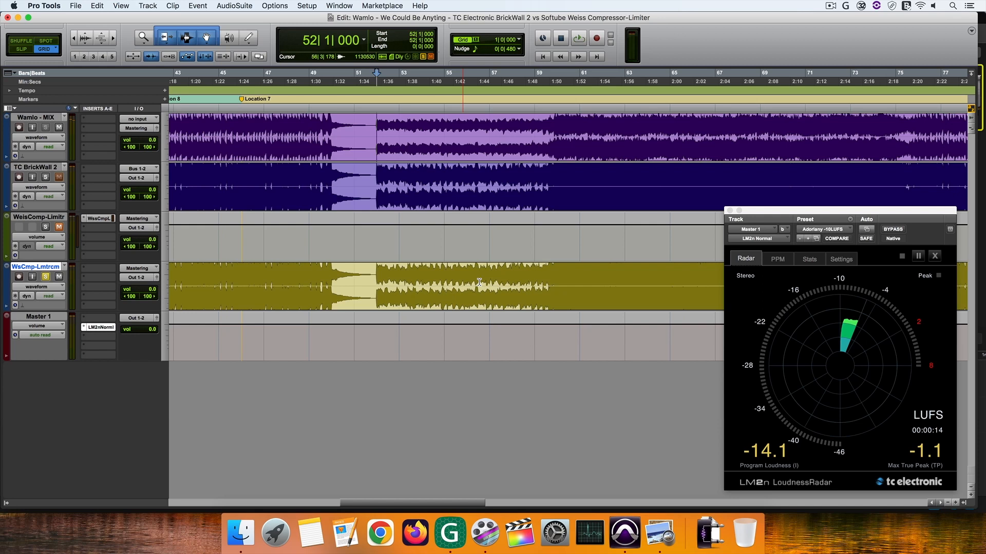
- Select bars 92 to 100 from the Location 3 marker and loop them, alternating solo between the committed Weiss and TC BrickWall 2 tracks before stopping
scroll(479, 285, "right", 10)
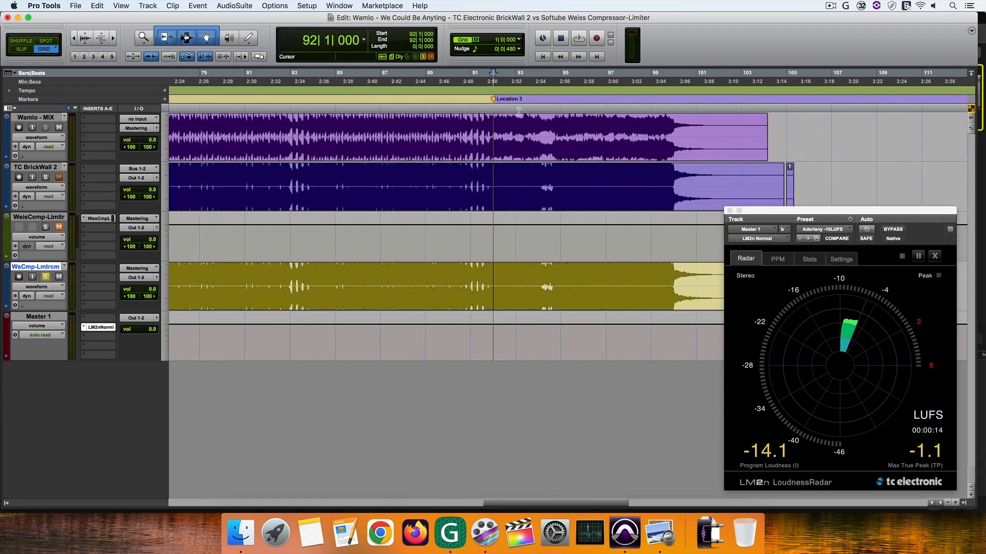
left_click(613, 162)
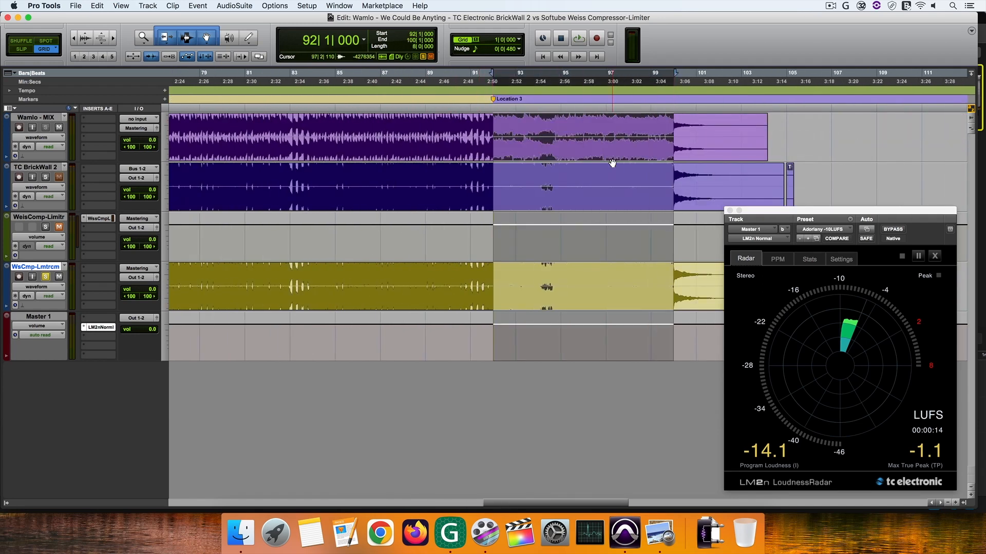
scroll(613, 162, "up", 3)
scroll(608, 163, "right", 5)
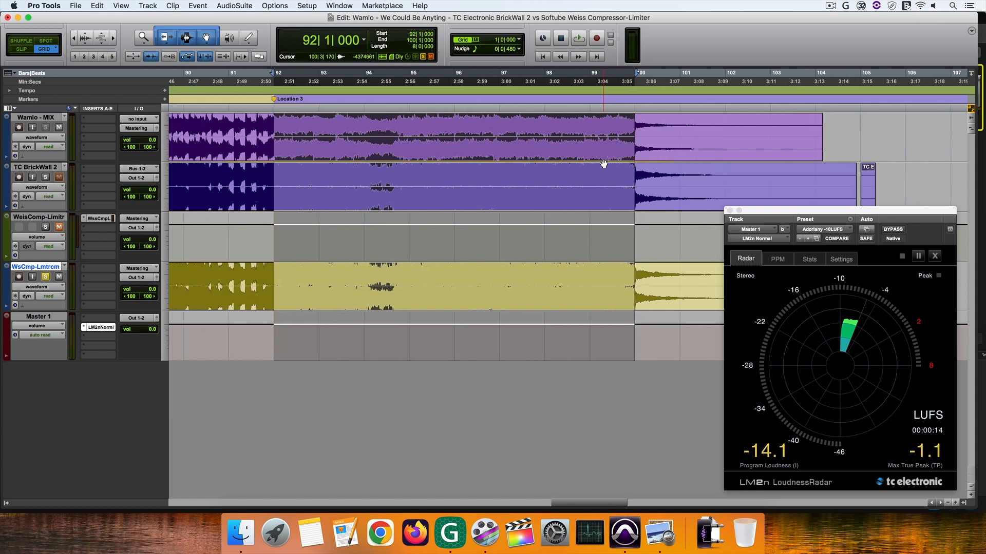
key("space")
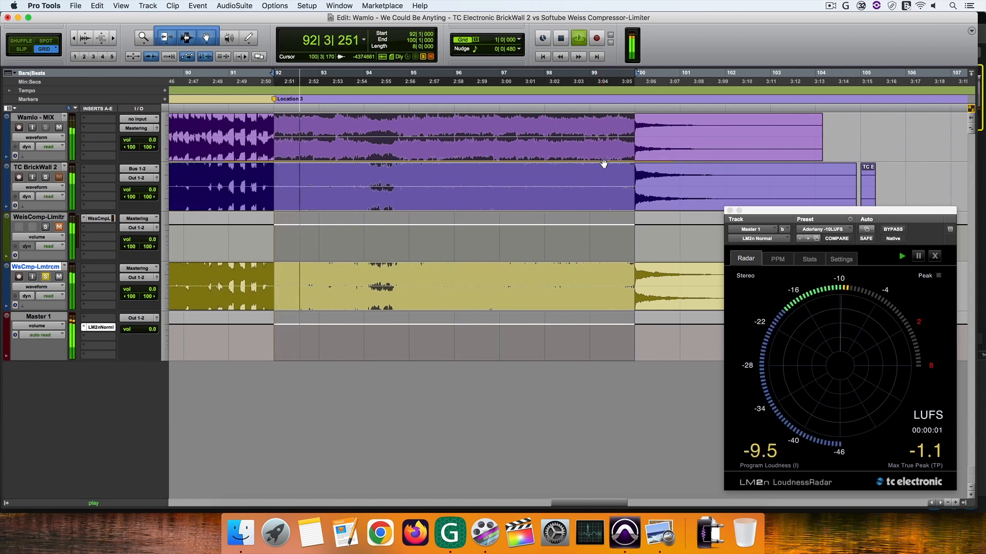
left_click(46, 178)
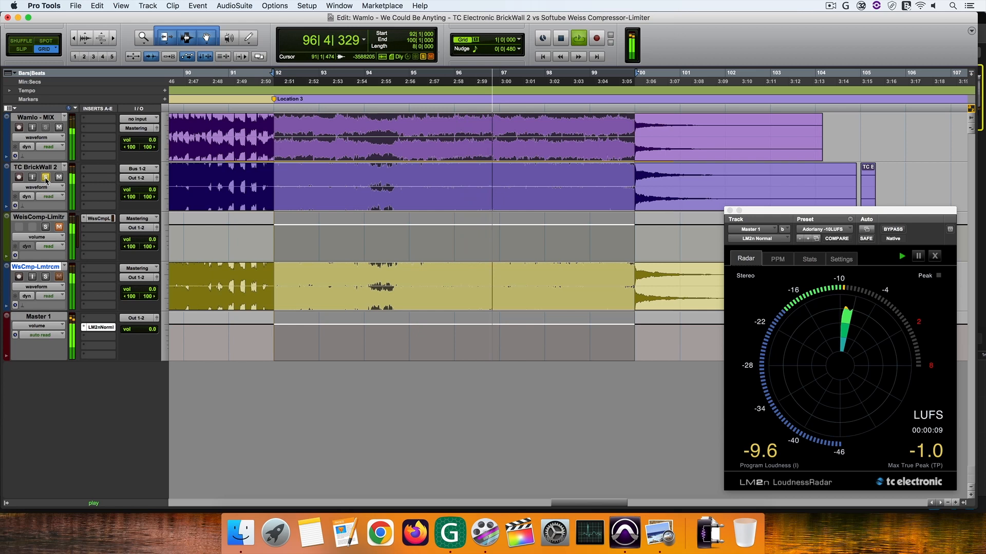
left_click(45, 277)
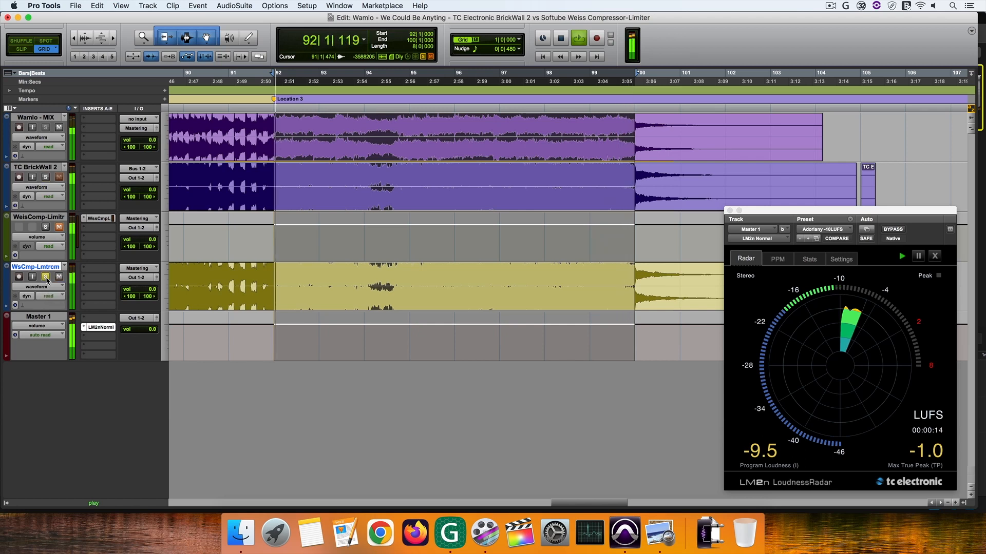
left_click(46, 178)
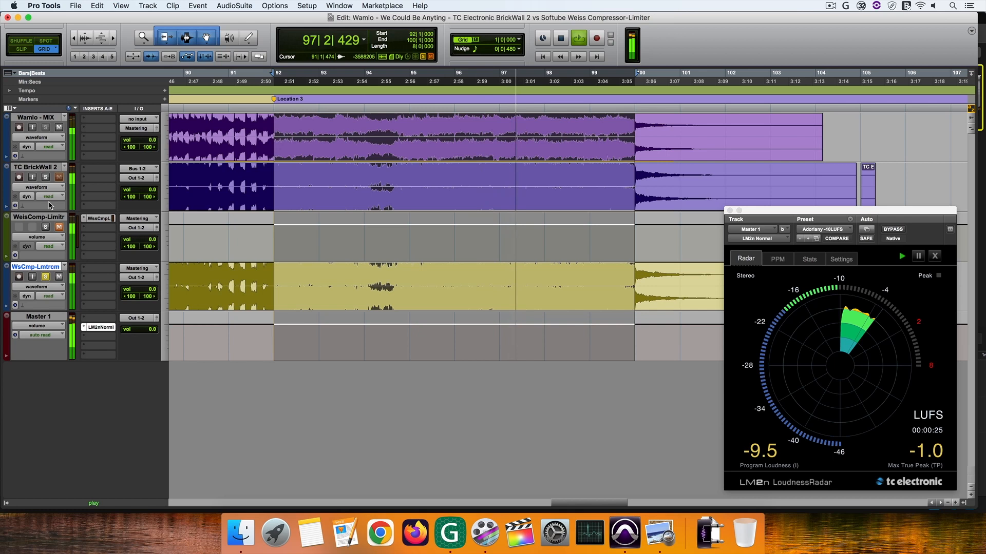
left_click(45, 178)
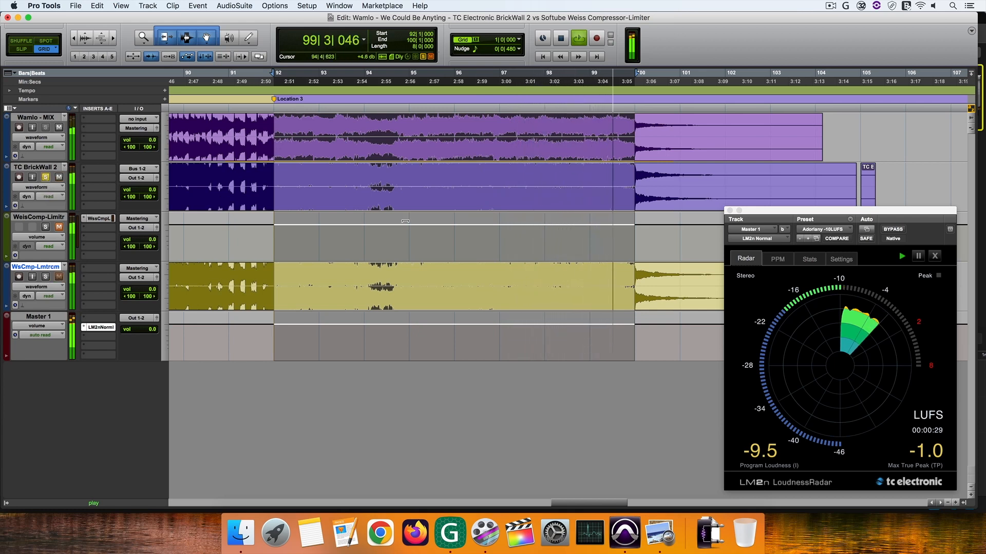
key("space")
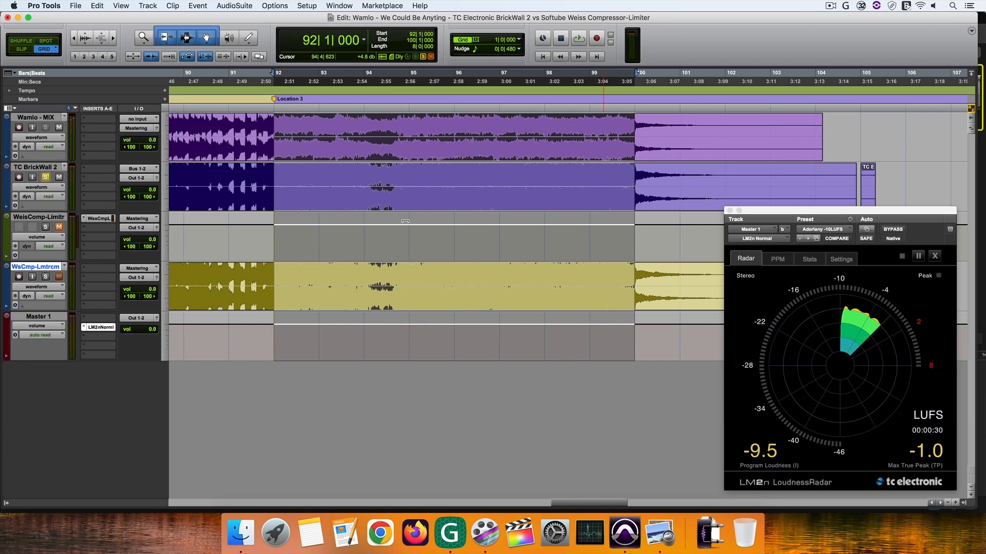
- Play the song's ending from bar 99 in TC BrickWall 2, the committed Weiss track and TC BrickWall 2 again, stopping between passes
left_click(568, 126)
key("space")
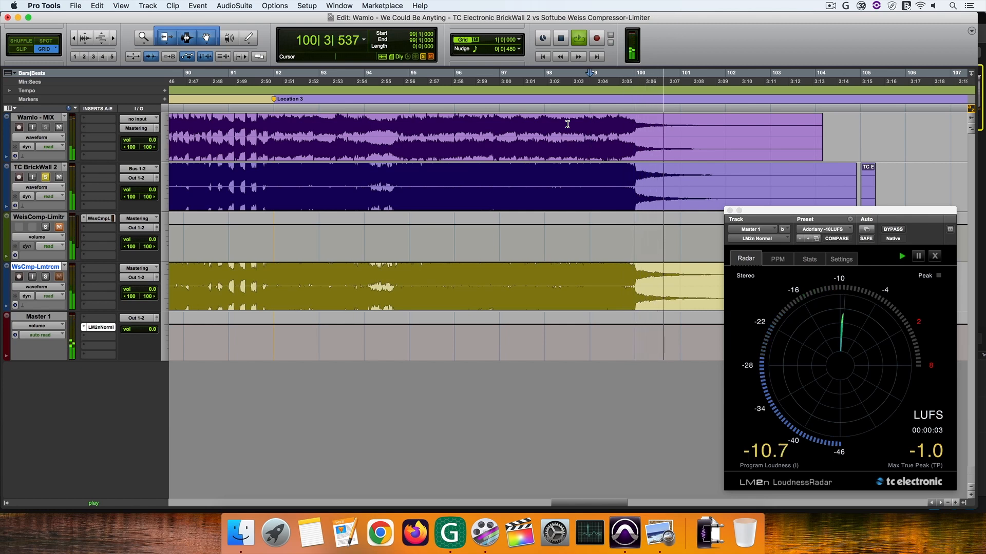
key("space")
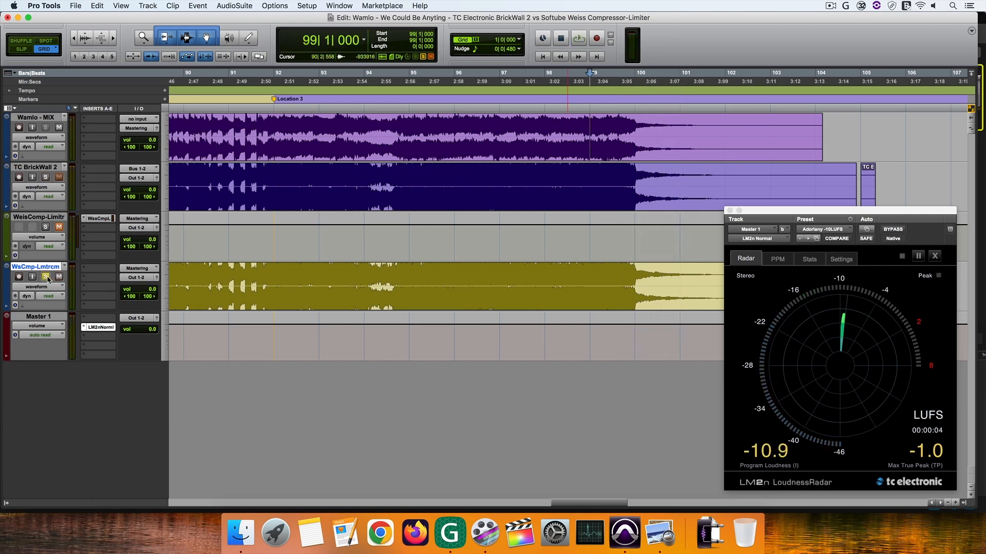
key("space")
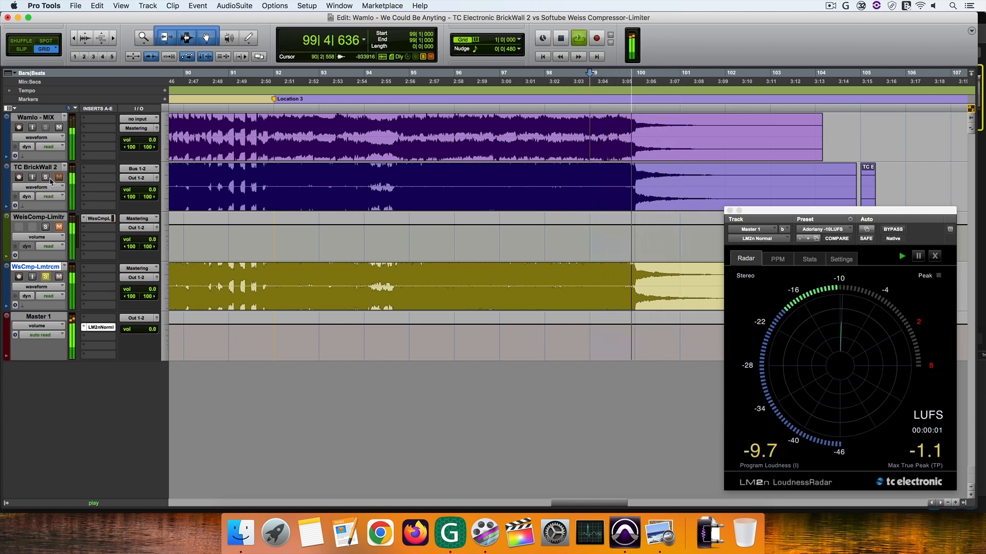
key("space")
key("space")
left_click(46, 178)
key("space")
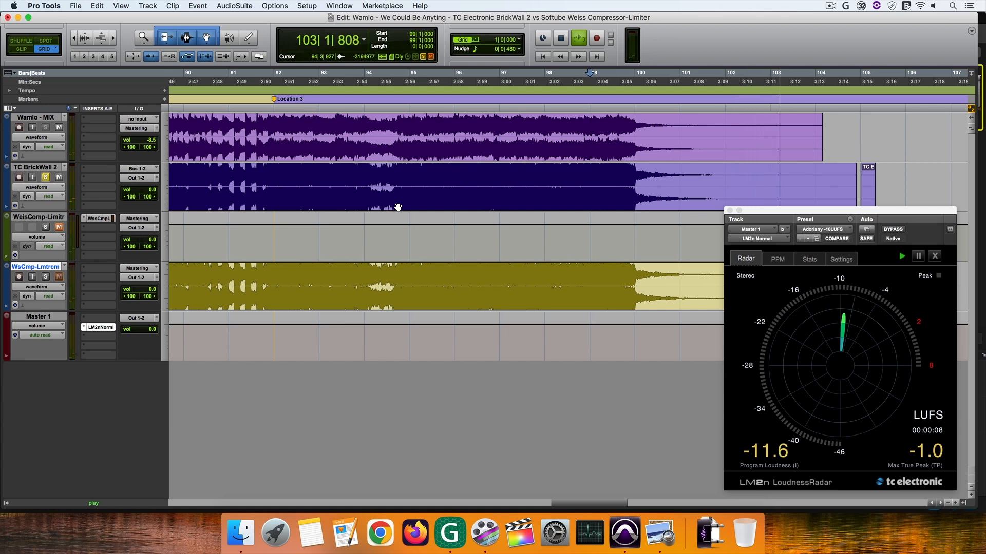
key("space")
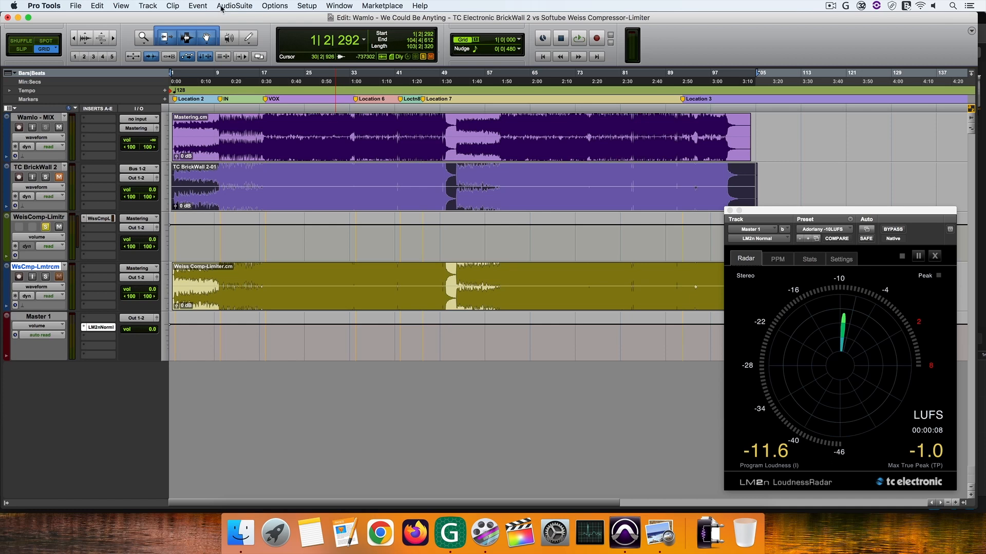
- Analyze the full-length TC BrickWall 2 clip with the TC Electronic LC2n Loudness Correct AudioSuite plug-in
left_click(221, 7)
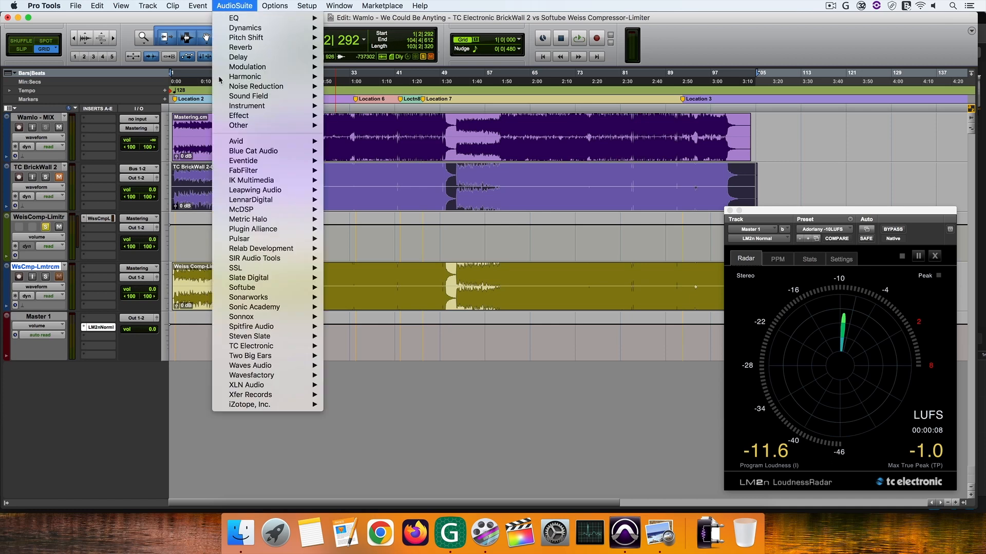
mouse_move(252, 346)
left_click(347, 347)
left_click(408, 398)
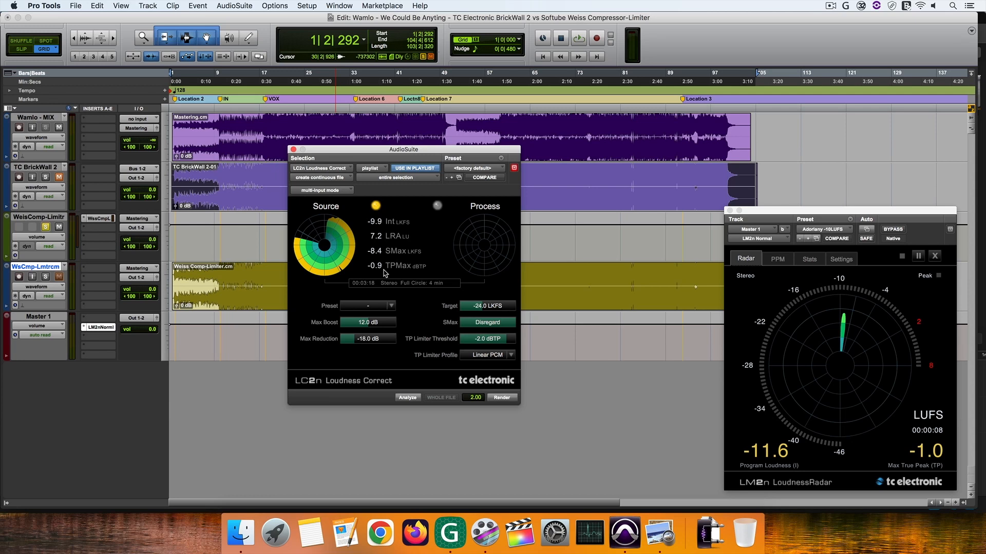
left_click(563, 188)
left_click(407, 398)
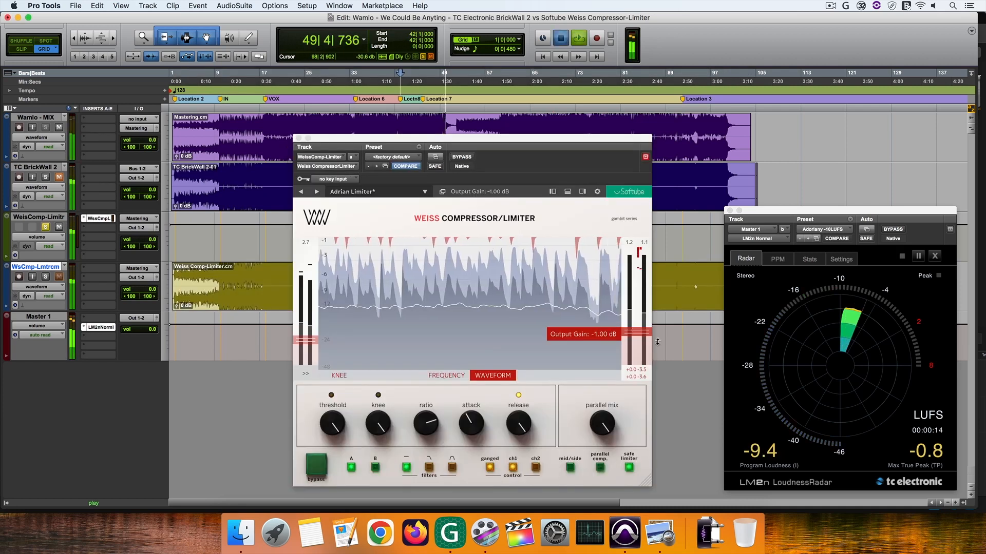
- Stop playback and lower the Weiss Compressor/Limiter's output gain to -1.20 dB
key("space")
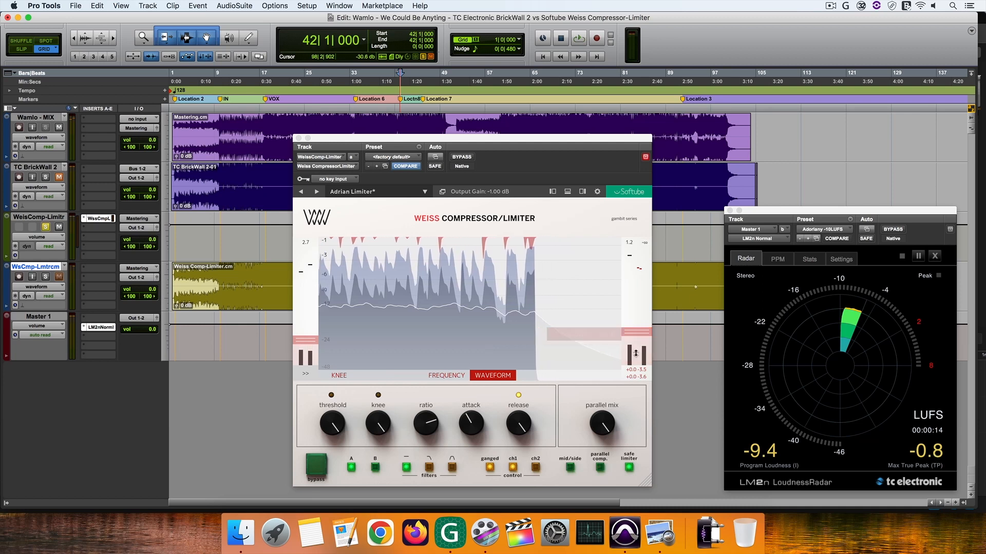
left_click(637, 335)
left_click_drag(637, 335, 637, 336)
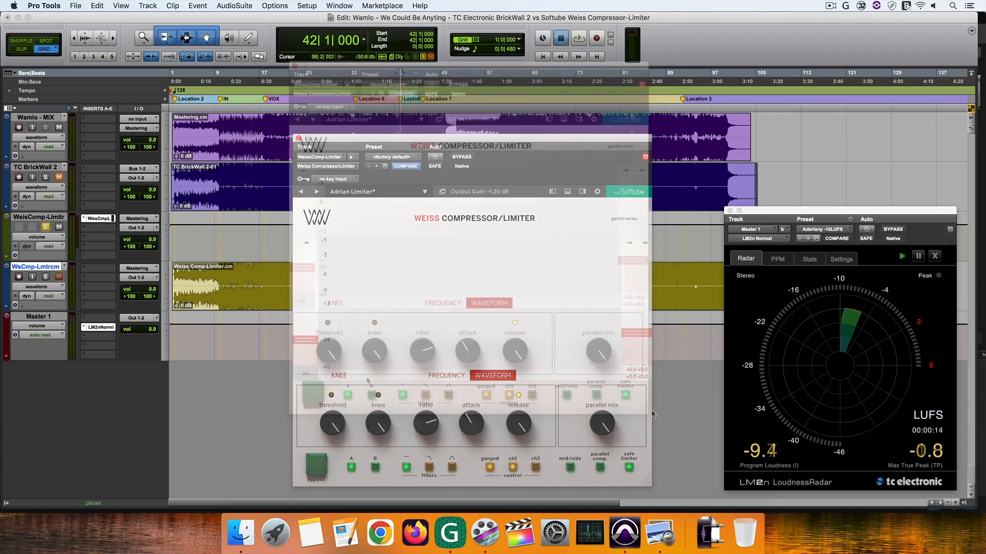
- Toggle the Weiss plug-in's input and output meter panels, look through its panel meter settings, and hide the panels
left_click(775, 119)
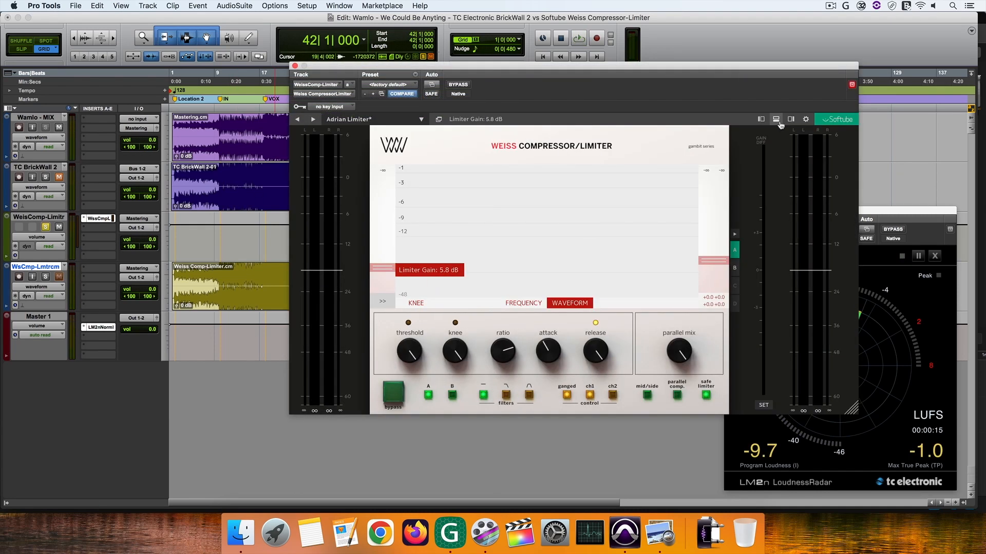
left_click(776, 119)
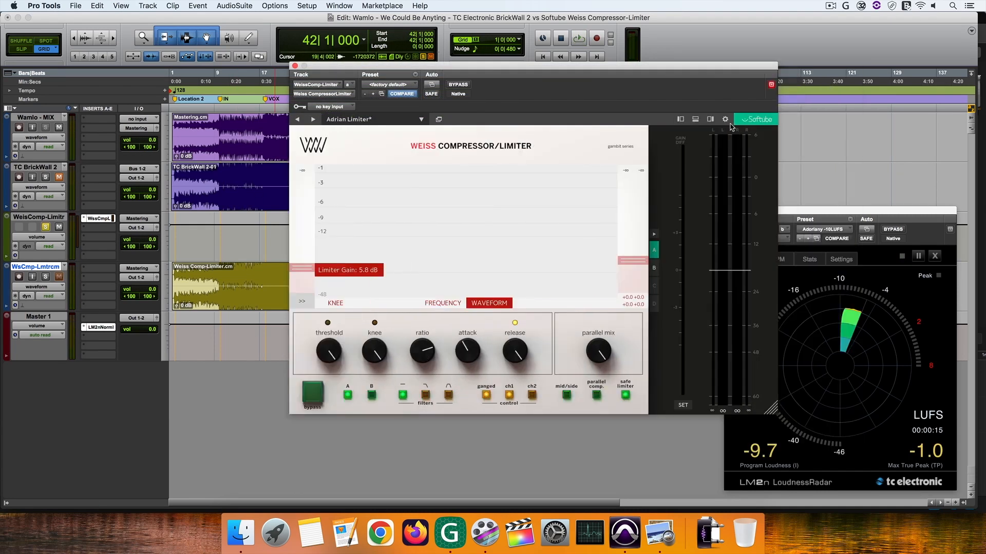
left_click(724, 119)
scroll(626, 279, "down", 3)
scroll(626, 279, "up", 5)
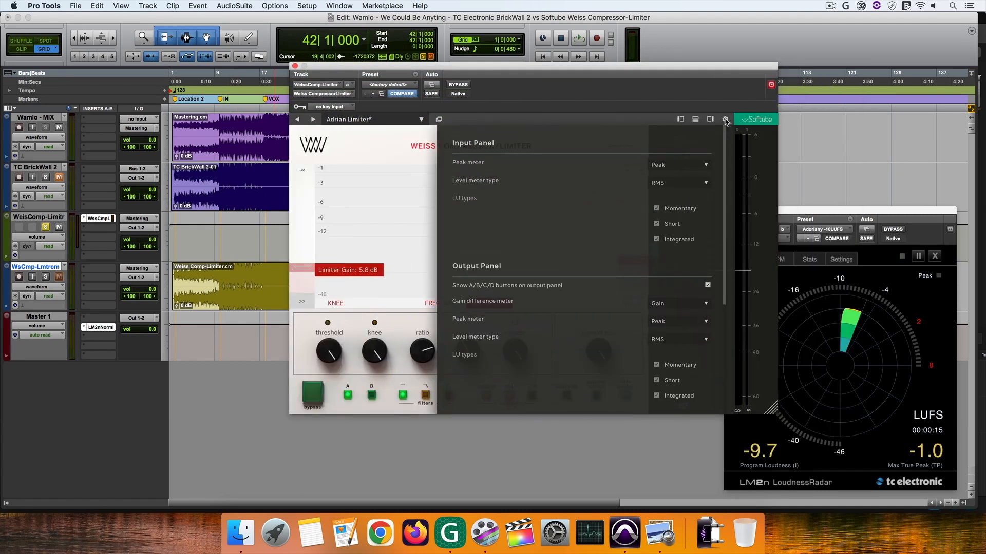
left_click(724, 119)
left_click(697, 121)
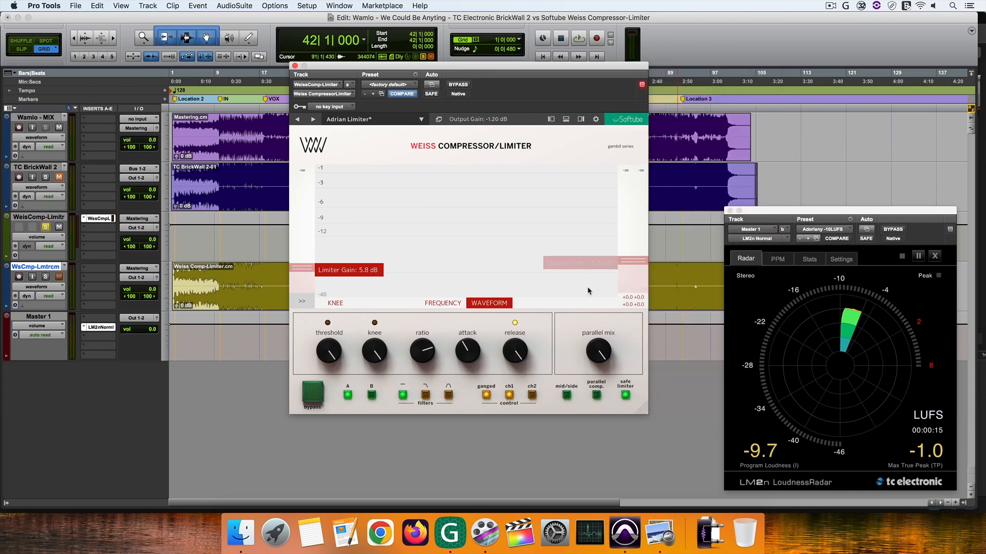
- Set the output gain to -1.00 dB in the enlarged Weiss Compressor/Limiter window, view its general and expert parameters, and close it
left_click_drag(644, 409, 702, 462)
left_click(113, 218)
left_click(108, 219)
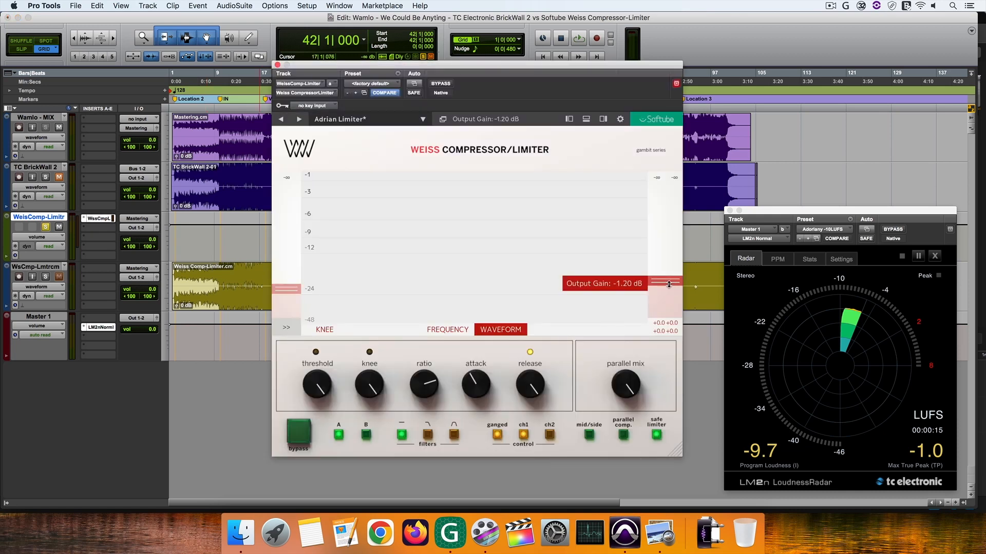
left_click_drag(668, 284, 668, 280)
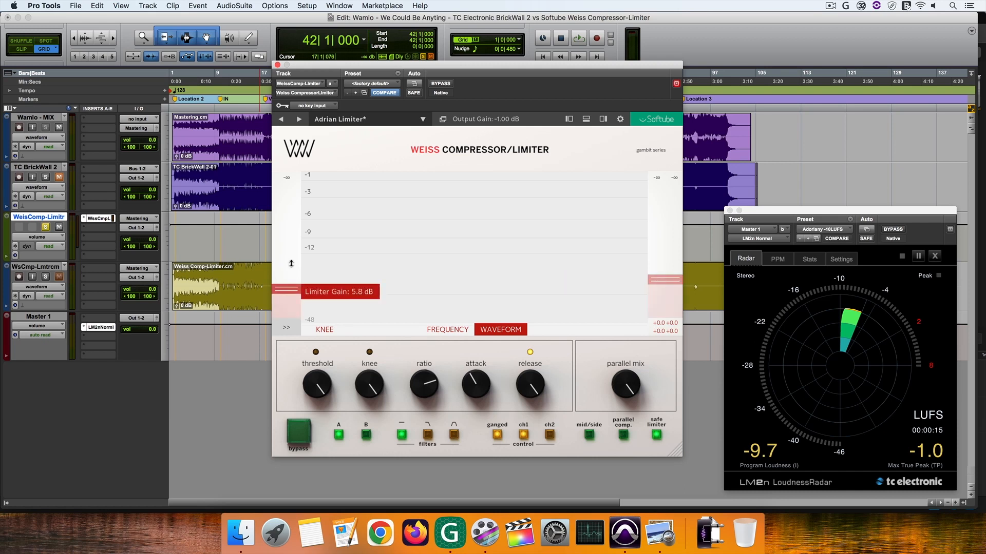
left_click(287, 331)
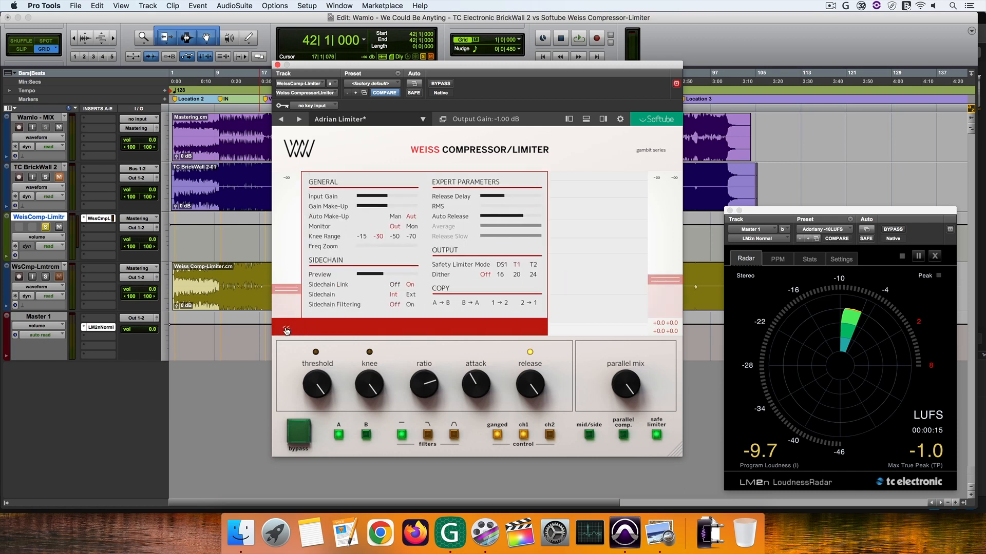
left_click(278, 65)
- Analyze the loudness of the committed Weiss Comp-Limiter.cm1 clip and the Weiss Comp-Limiter.cm clip with LC2n Loudness Correct
left_click(226, 7)
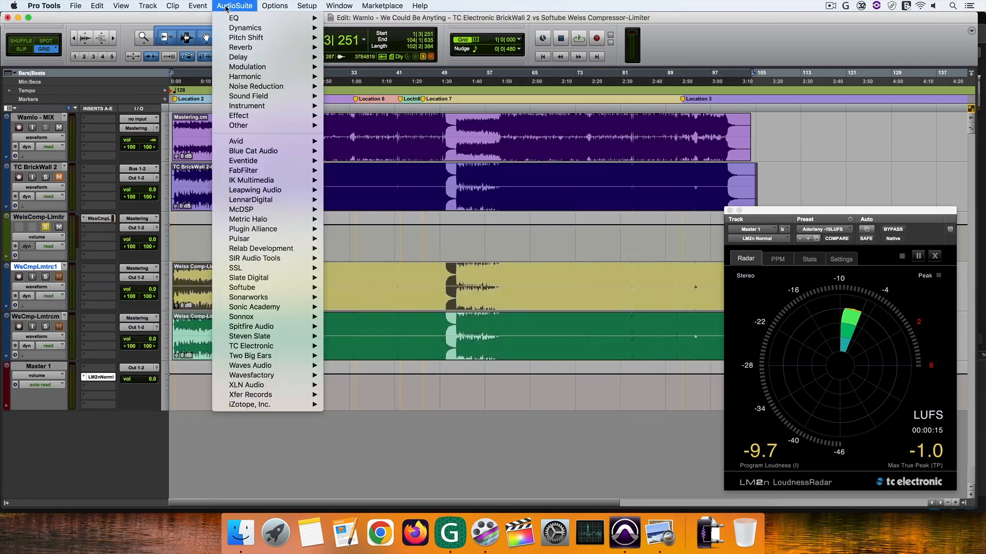
left_click(359, 346)
left_click(408, 397)
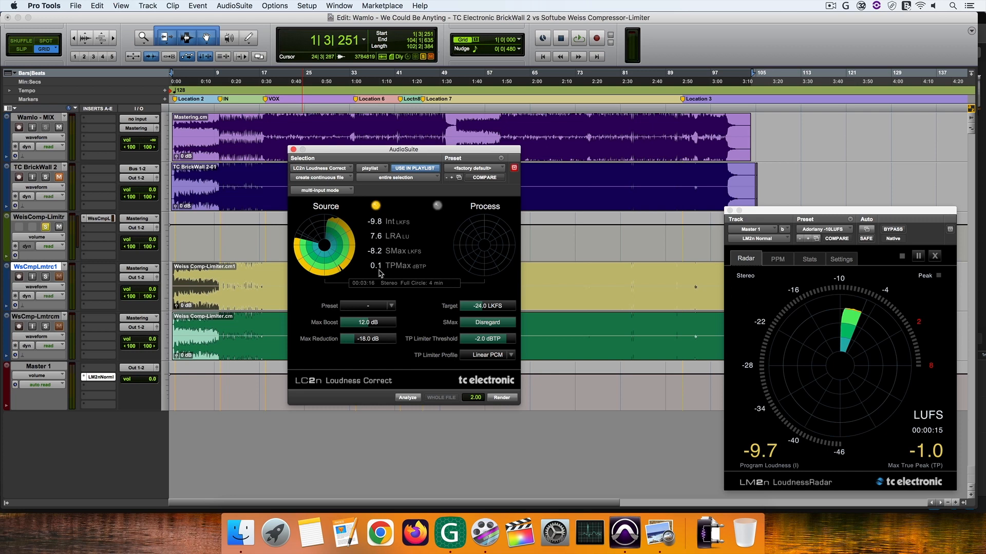
left_click(252, 345)
left_click(408, 398)
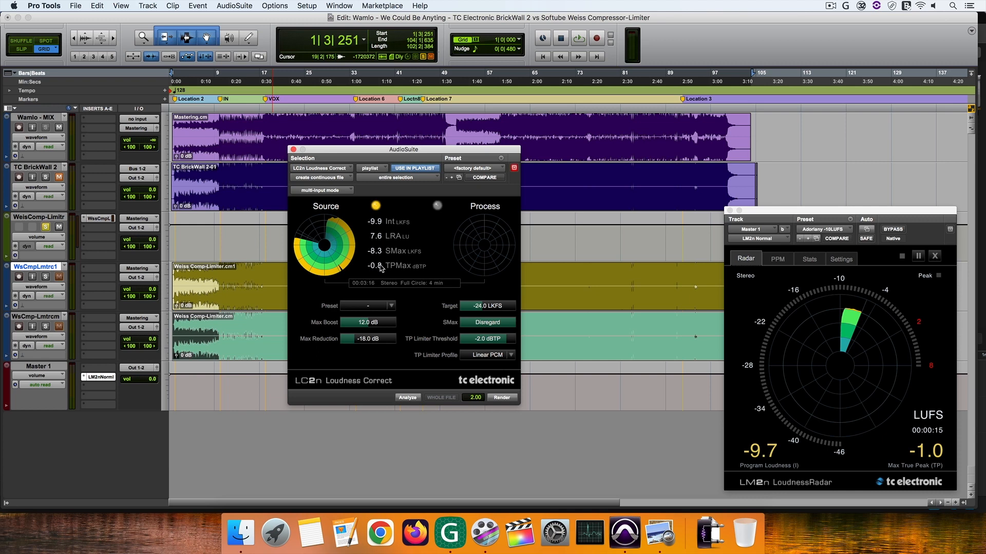
- Open the Weiss Compressor/Limiter on the WeisComp-Limitr track and set its Safety Limiter Mode to DS1
left_click(99, 219)
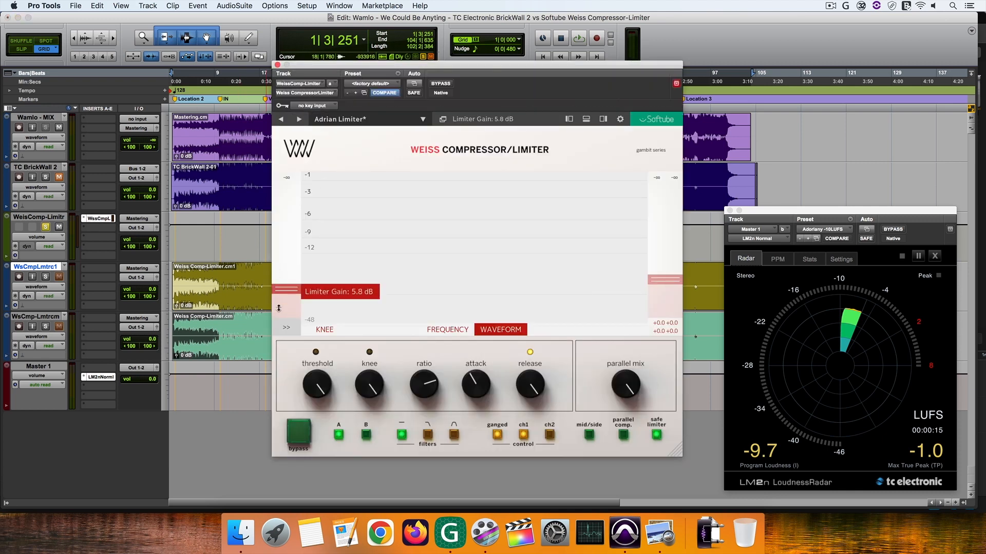
left_click(286, 327)
left_click(501, 265)
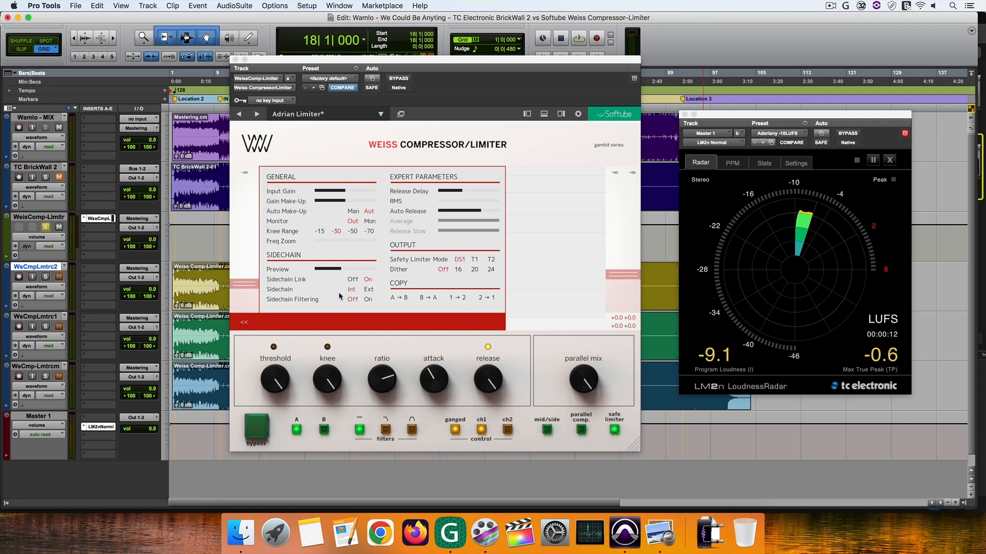
- Set the Safety Limiter Mode to T2, audition the song from bar 42 through the Weiss limiter, and stop playback
left_click(490, 260)
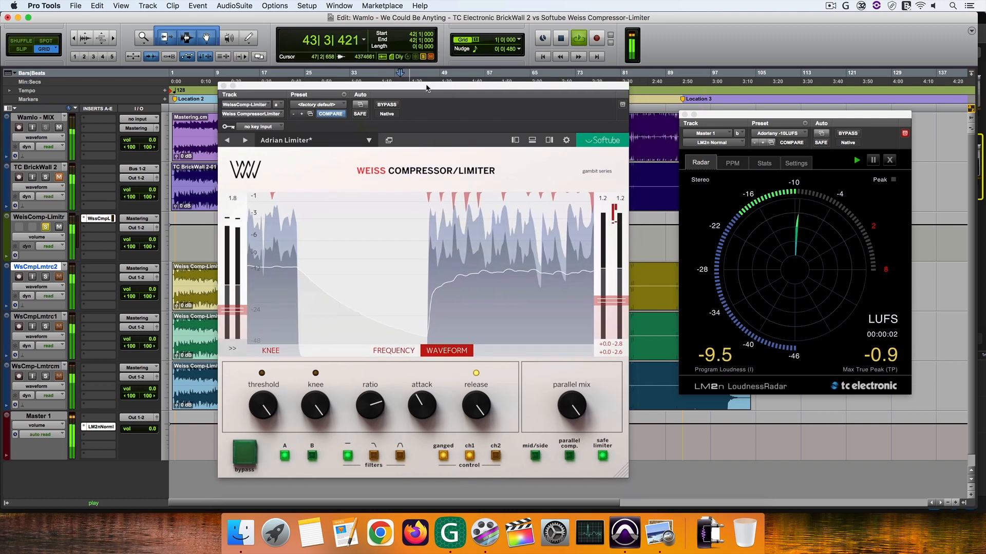
left_click_drag(428, 87, 425, 84)
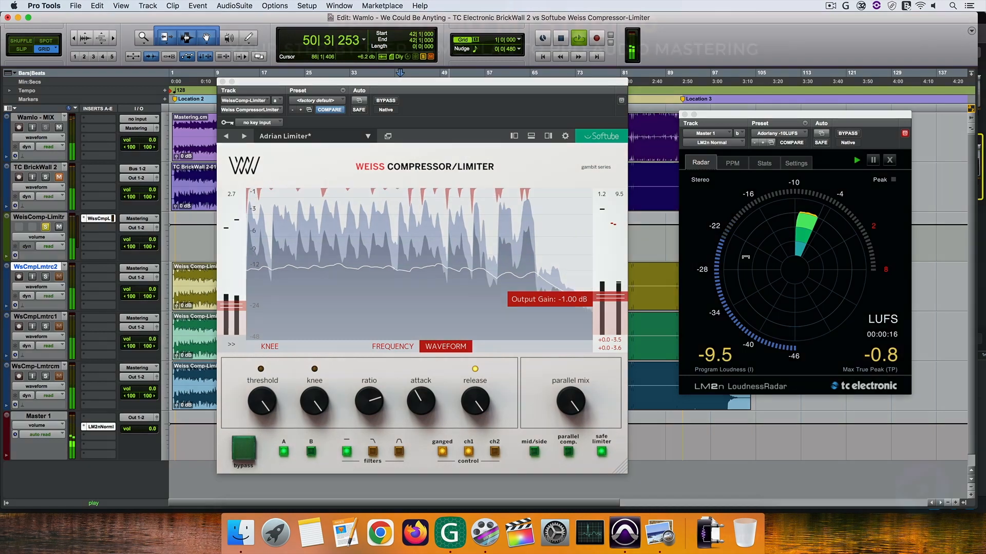
key("space")
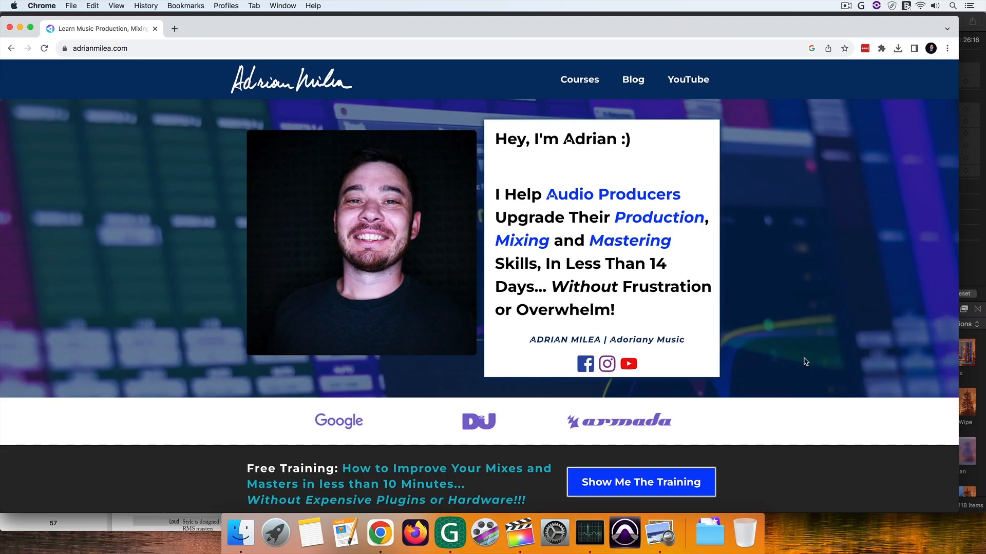
- Switch to Chrome and open the enrollment page of the Pro Audio Mastering course from the site's online courses
scroll(804, 361, "down", 10)
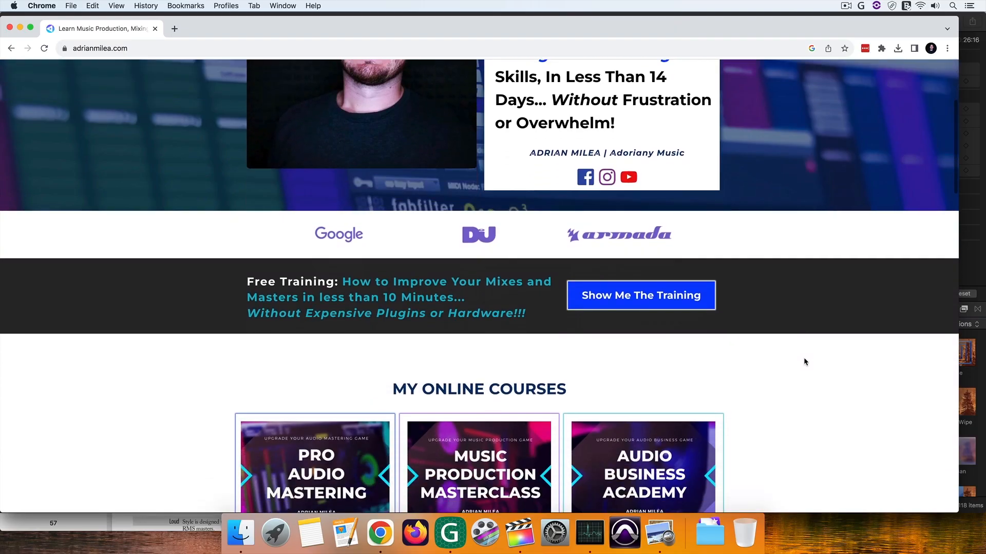
scroll(804, 361, "down", 2)
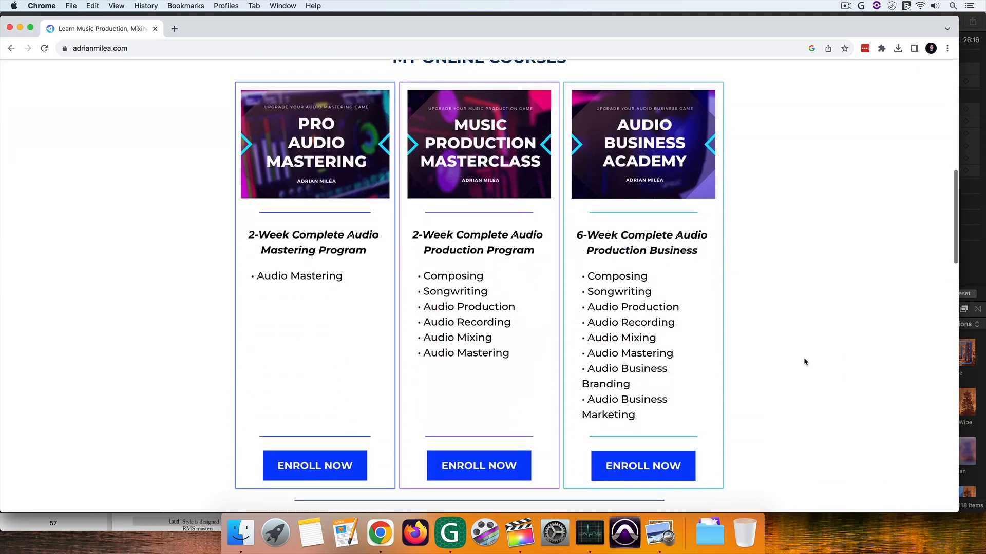
left_click(315, 462)
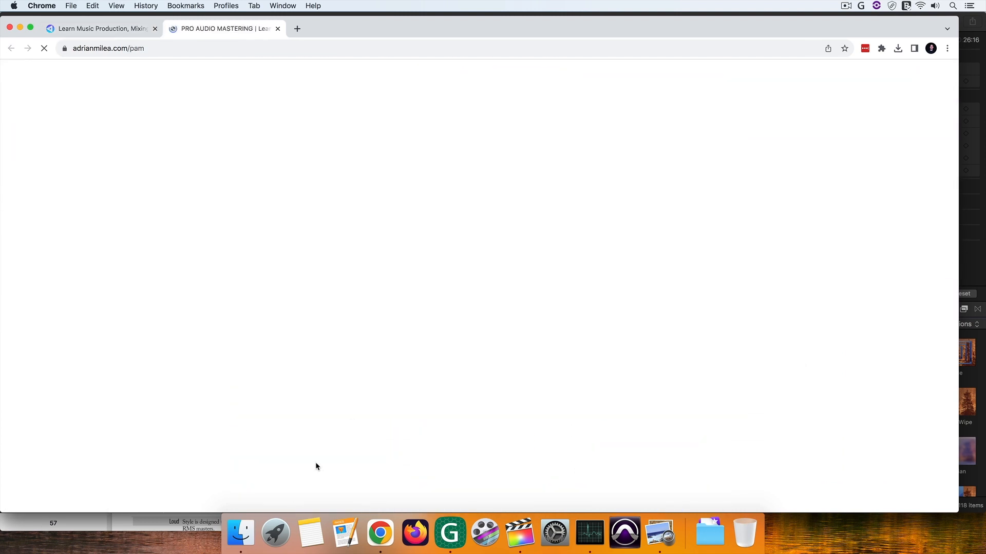